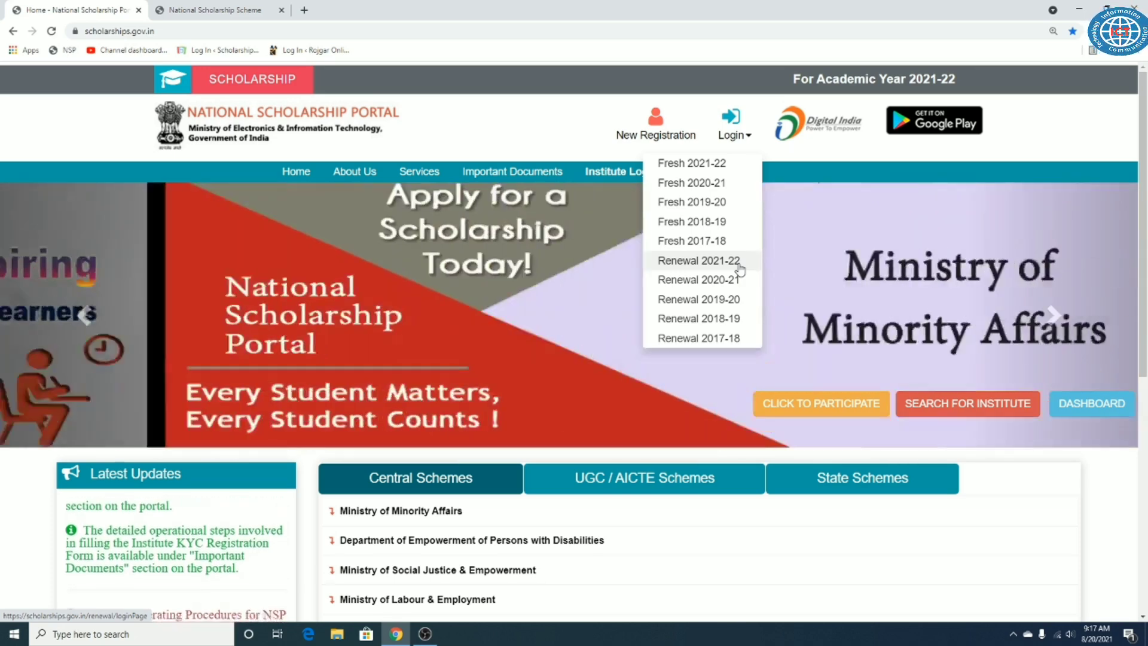
Step: Choose Renewal 2021-22 from the Login dropdown to reach the renewal student login page
scroll(547, 290, "down", 4)
scroll(559, 299, "up", 4)
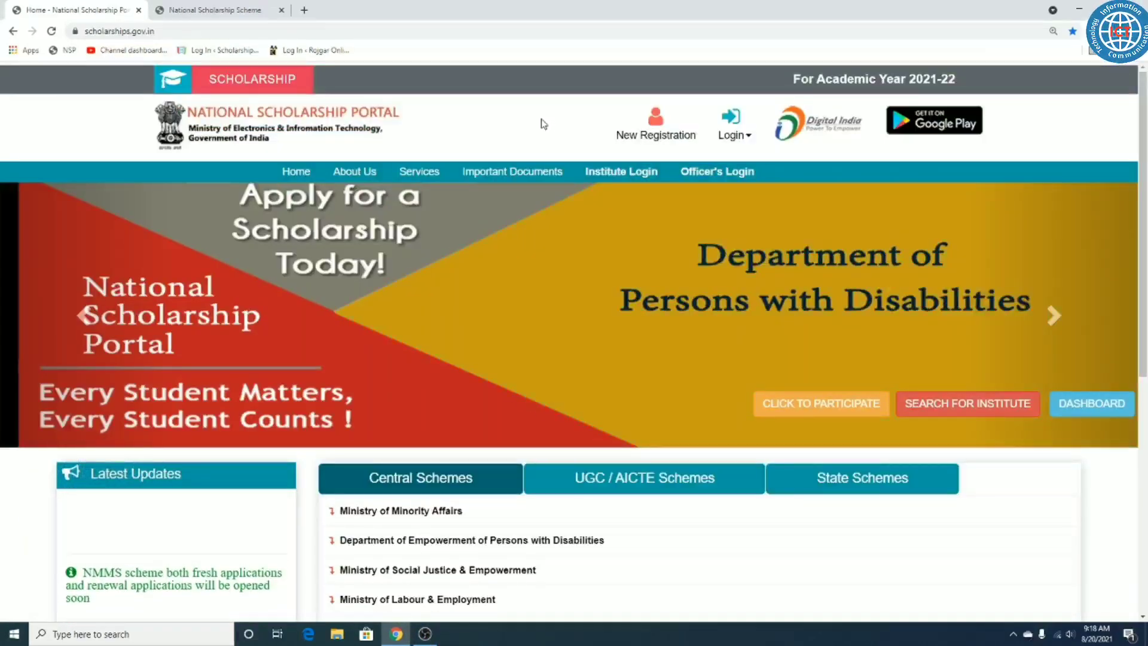
mouse_move(732, 138)
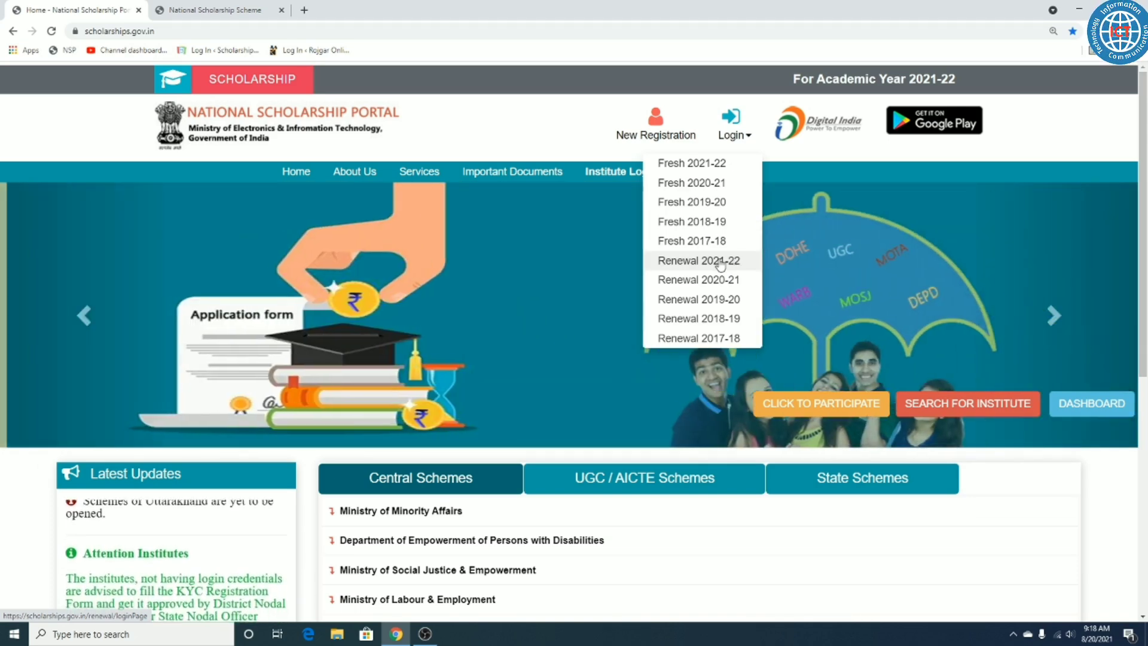
left_click(720, 263)
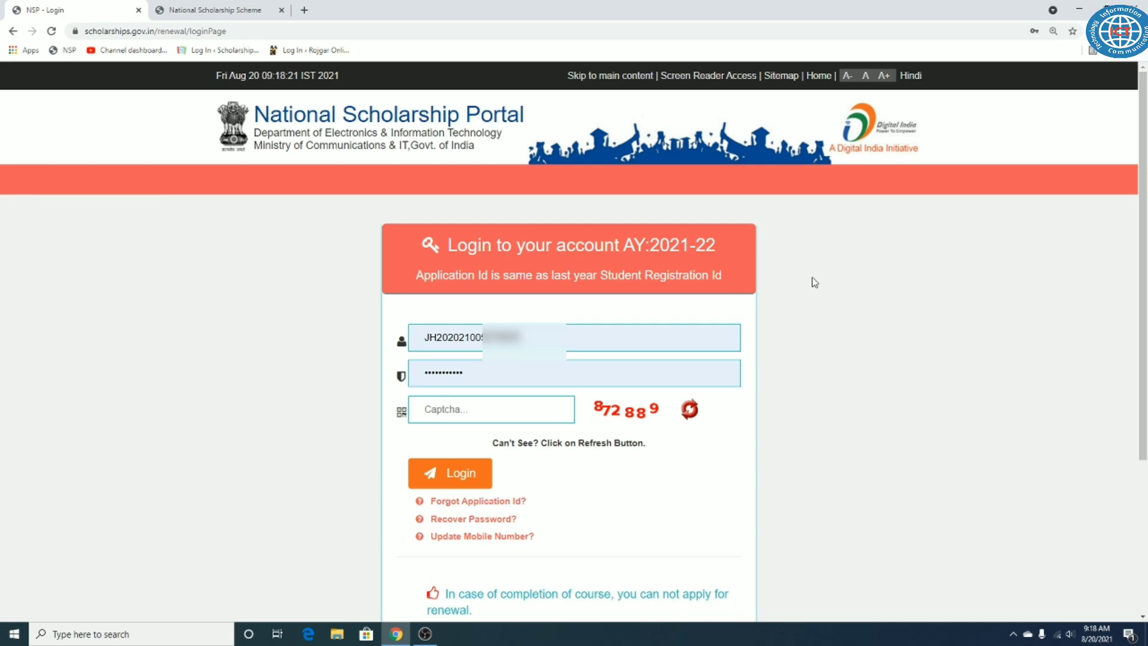
Step: Point out the application ID note, then autofill the saved application ID and password
left_click_drag(417, 278, 735, 284)
triple_click(621, 276)
left_click(648, 254)
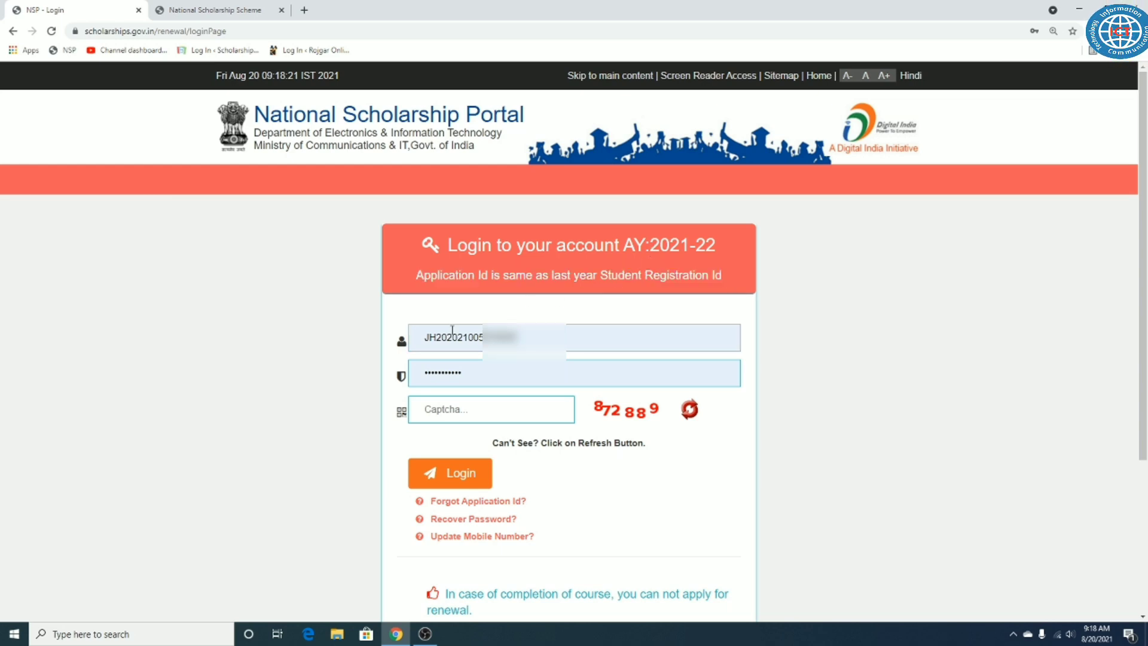
double_click(451, 337)
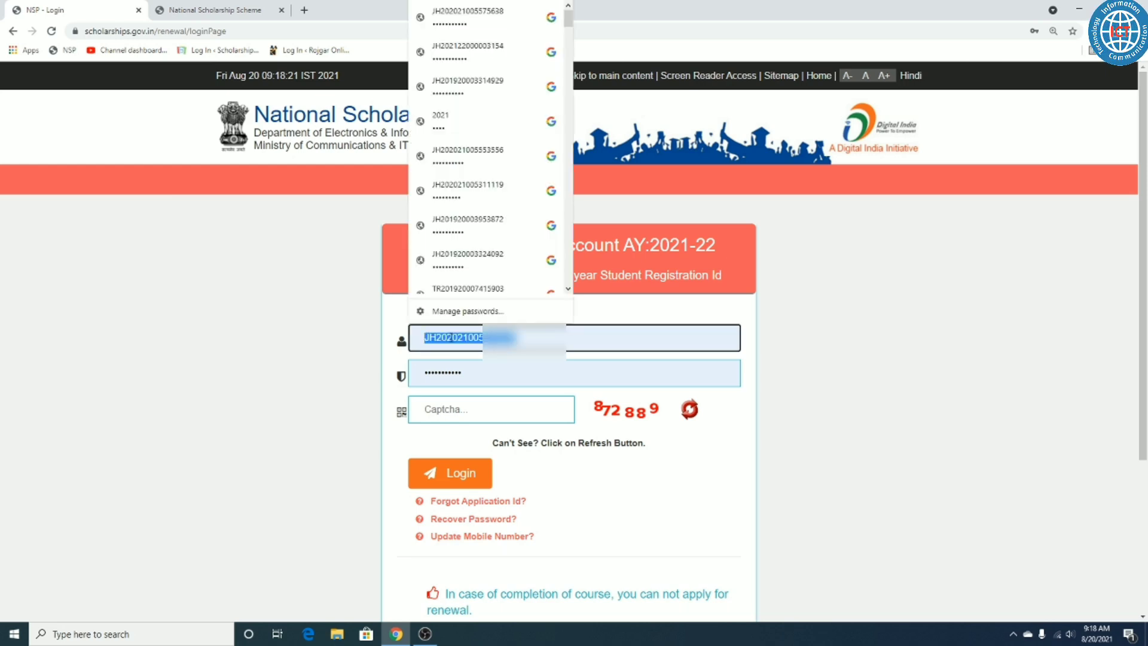
left_click(452, 336)
left_click(484, 375)
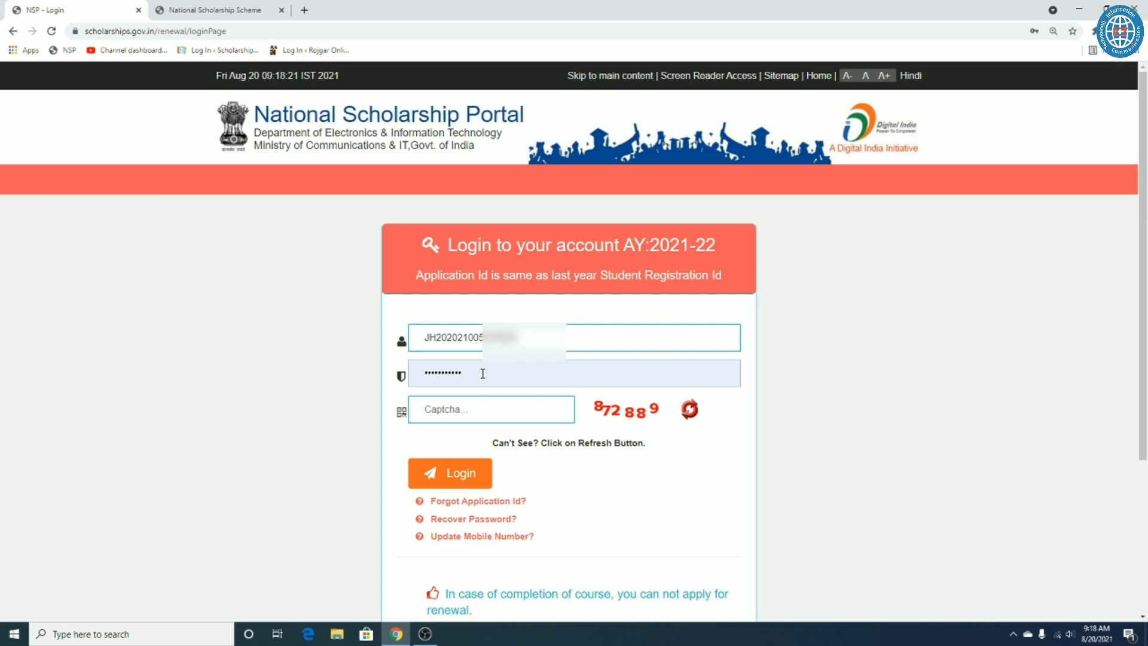
Step: Enter the displayed captcha code and point out the Forgot Application Id option
left_click(478, 410)
type("872889")
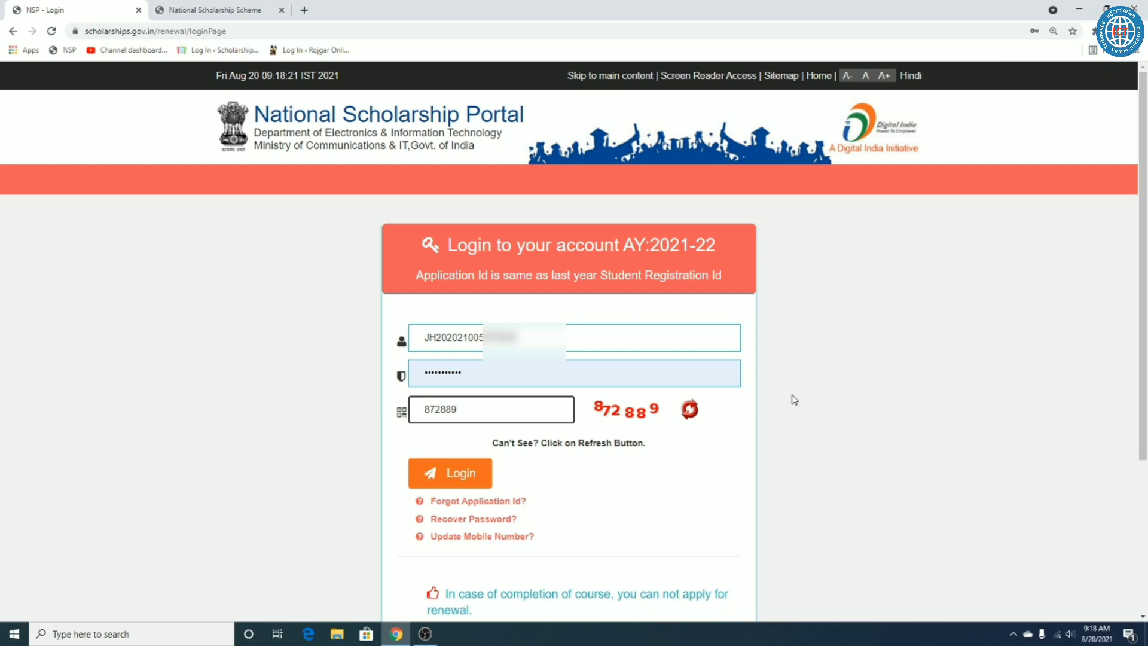
left_click(794, 399)
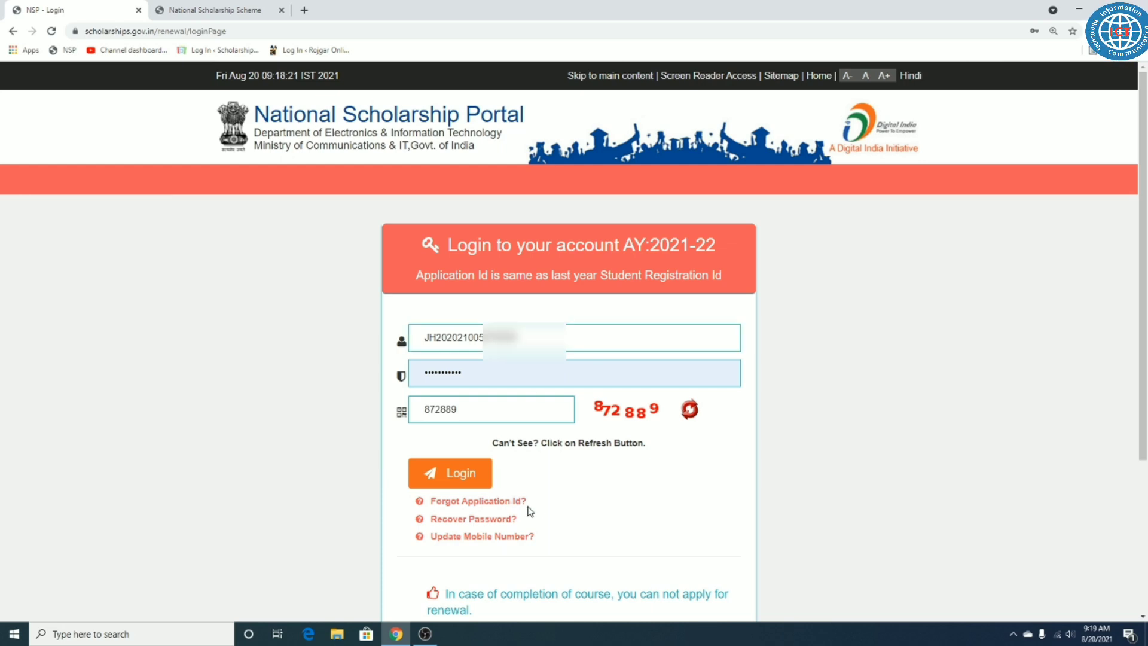
left_click_drag(538, 508, 508, 508)
Step: Point out the Forgot Application Id and Recover Password links on the login form
left_click(623, 495)
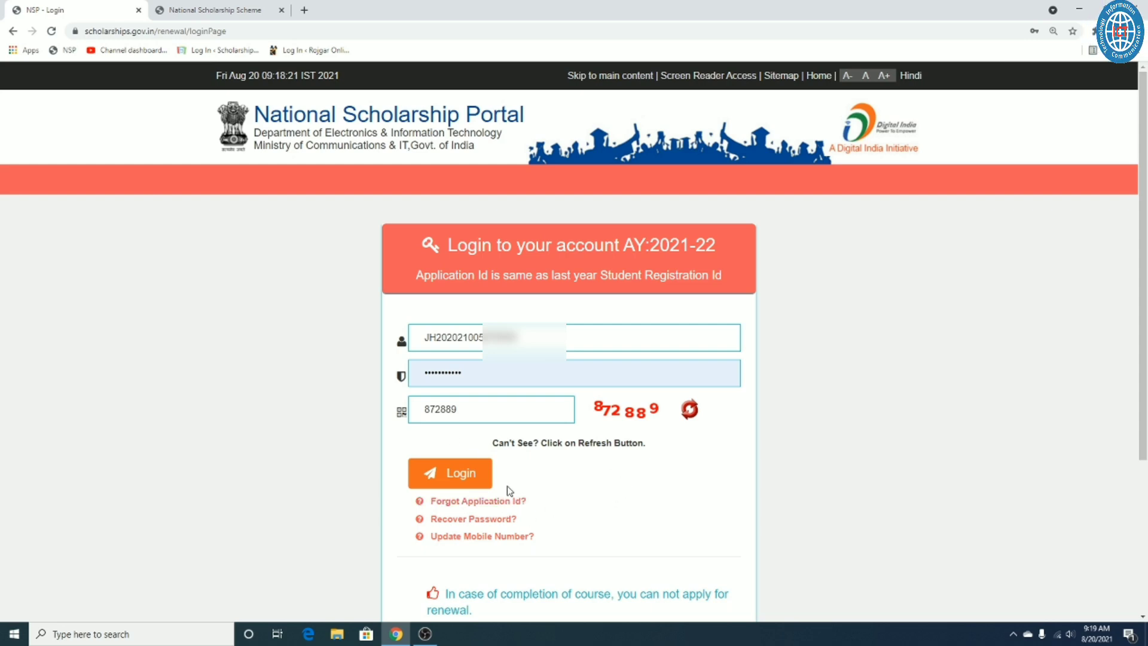
left_click_drag(526, 523, 429, 526)
left_click(695, 496)
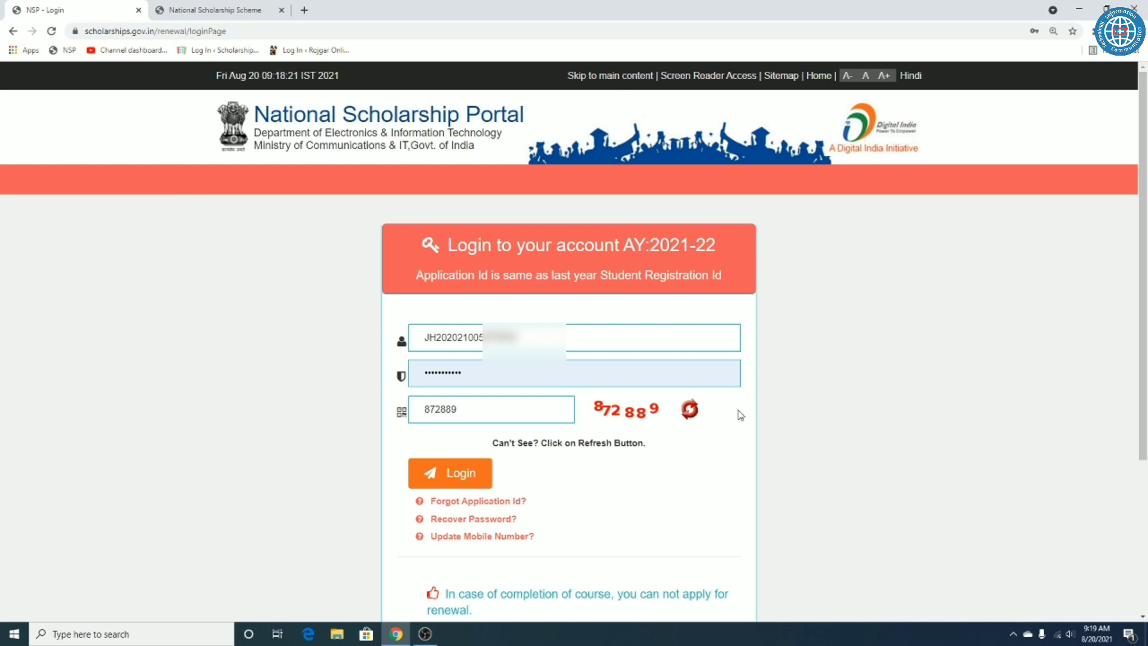
mouse_move(497, 505)
left_mouse_down()
mouse_move(529, 514)
mouse_move(502, 520)
left_mouse_up()
left_click(529, 511)
left_click(605, 514)
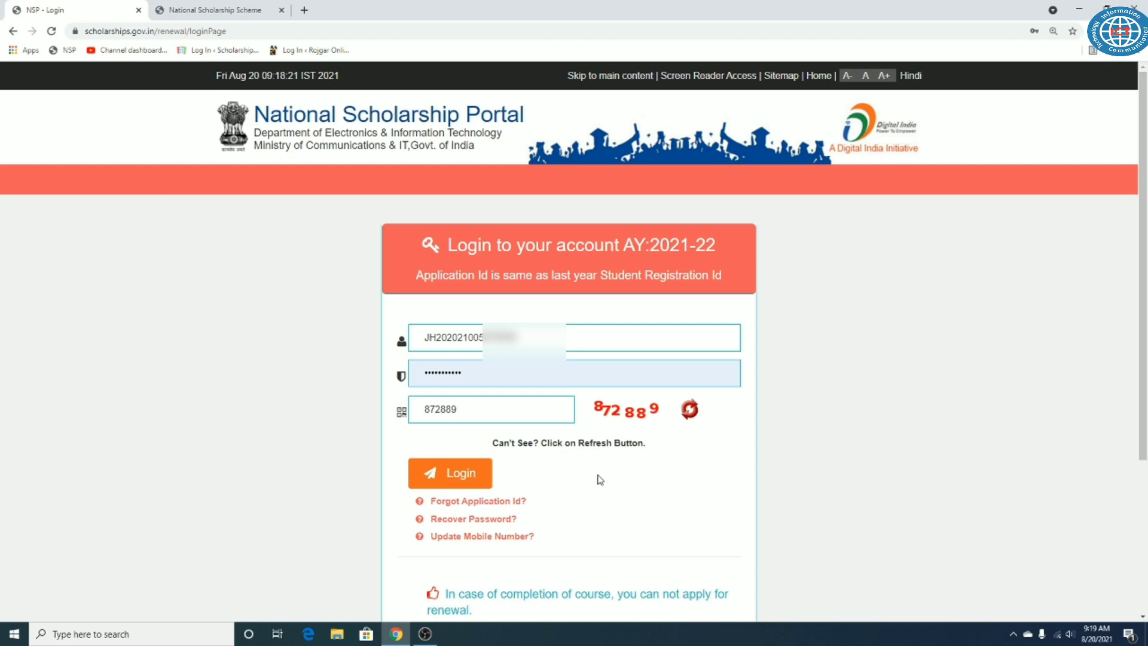
Step: Check the entered captcha code and log in to the student dashboard
left_click(494, 402)
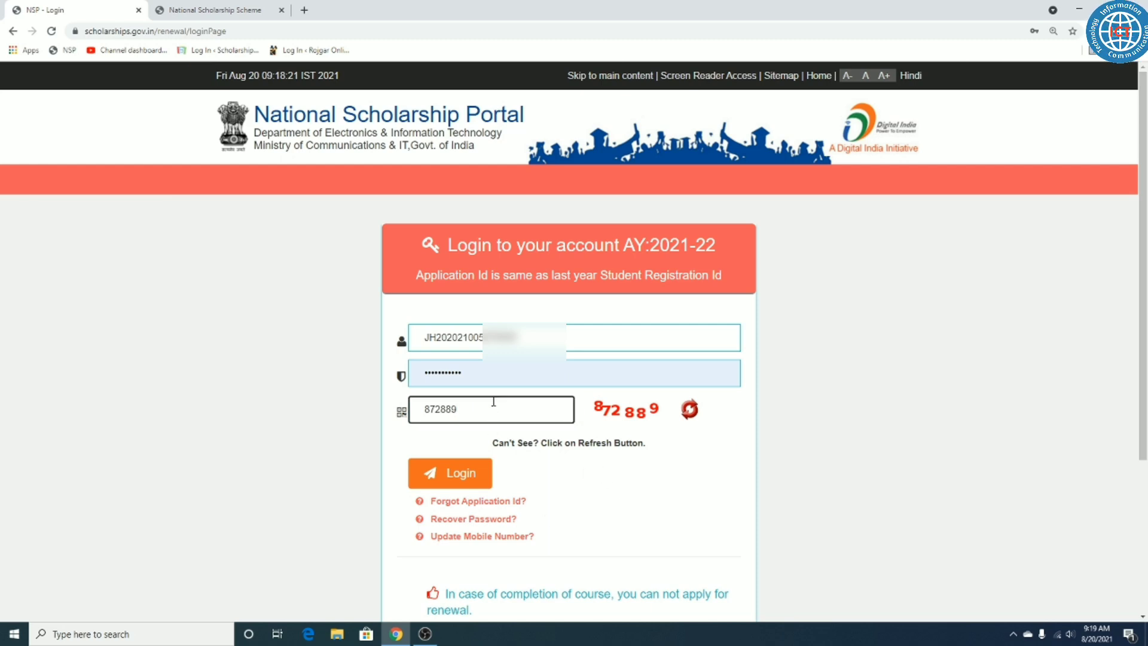
left_click(349, 413)
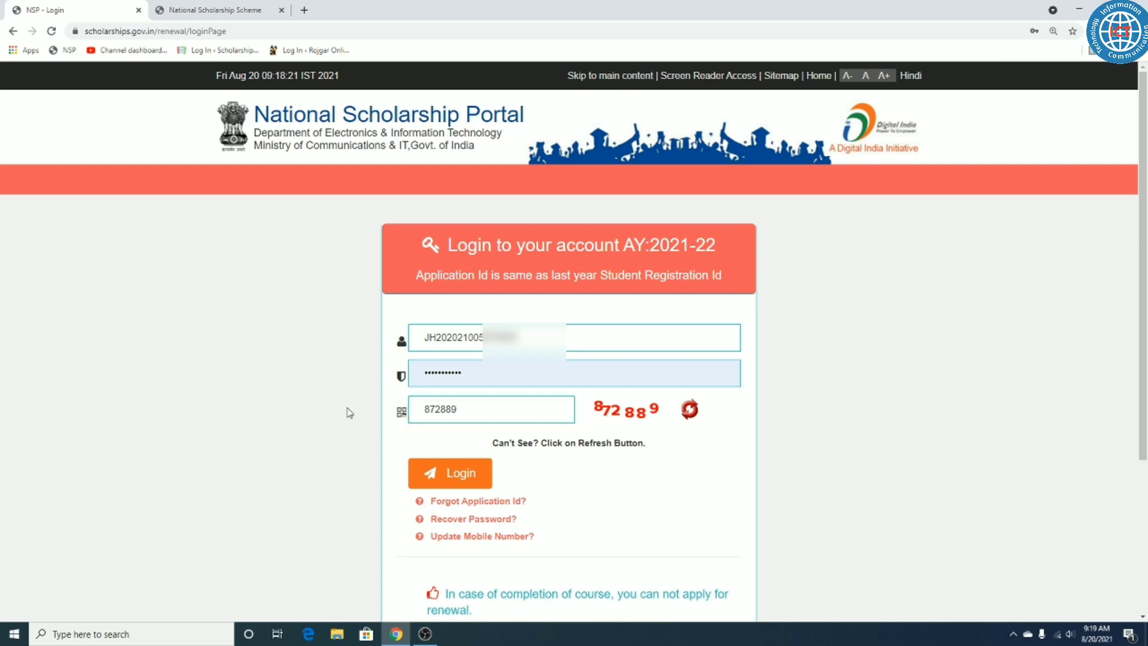
left_click(515, 413)
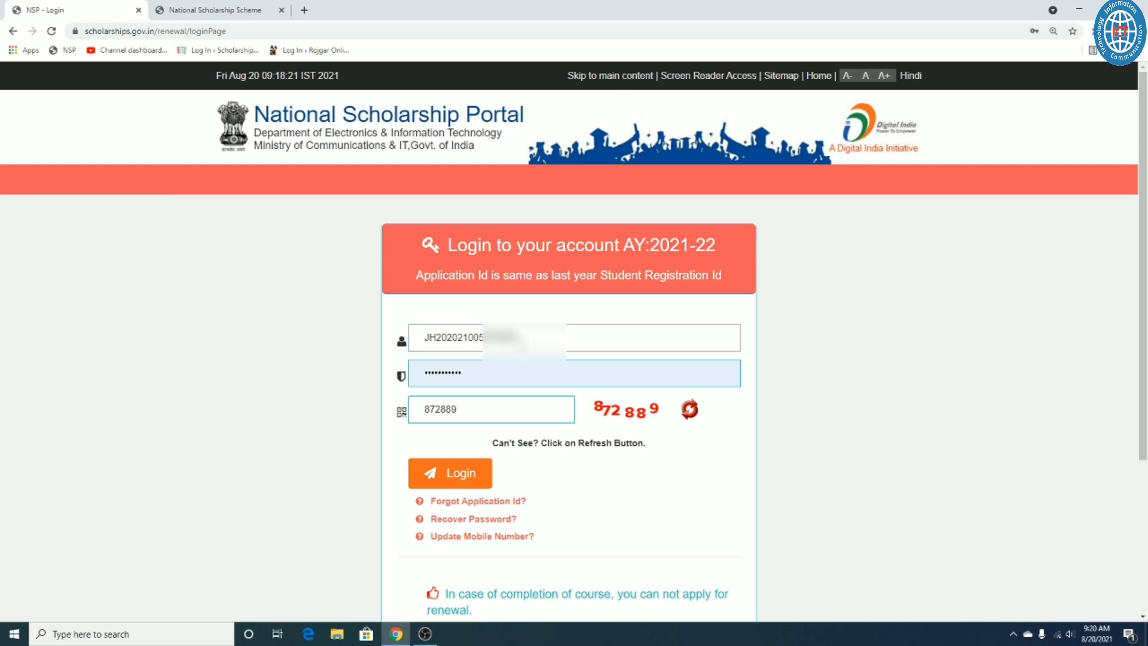
left_click(466, 413)
left_click(447, 477)
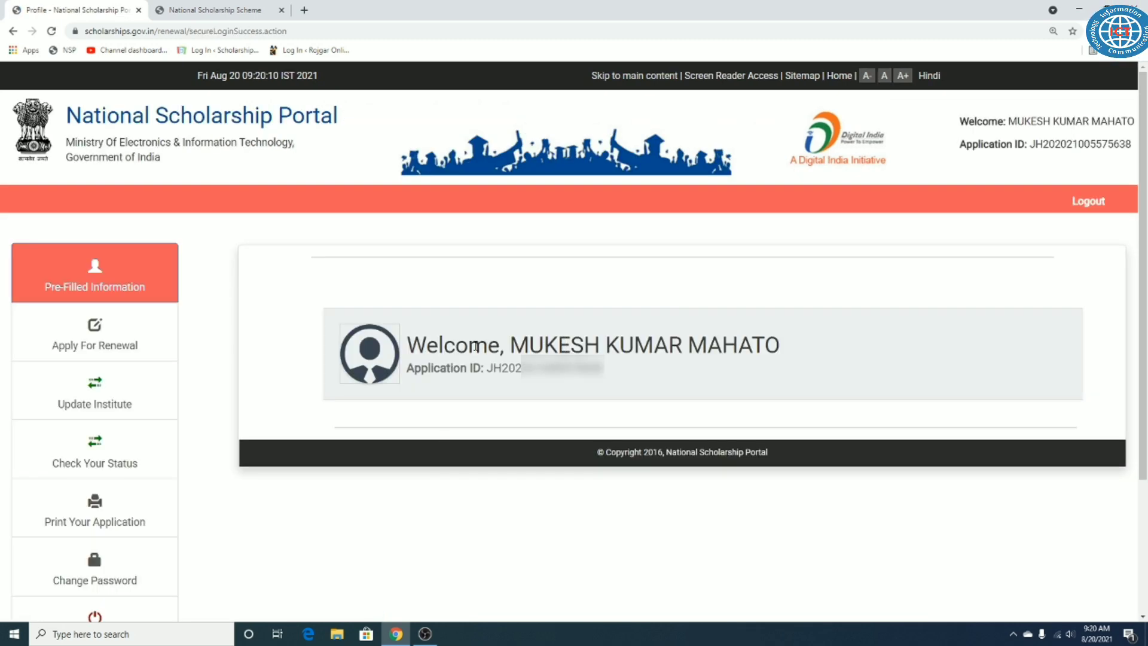
Step: Point out the dashboard's welcome heading, the student's name and the application ID
left_click_drag(410, 344, 656, 303)
left_click(506, 361)
left_click_drag(511, 345, 788, 349)
left_click(684, 308)
left_click_drag(489, 370, 612, 375)
left_click(601, 295)
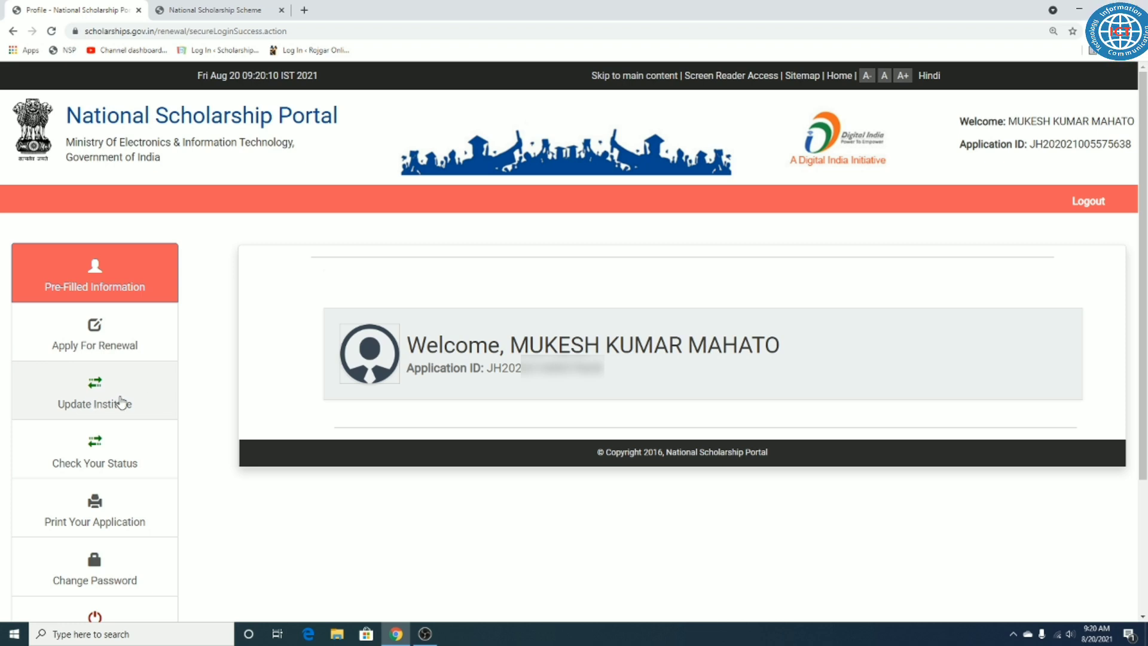
Step: Open Update Institute from the sidebar and point out the Update Academic Details heading
left_click(106, 395)
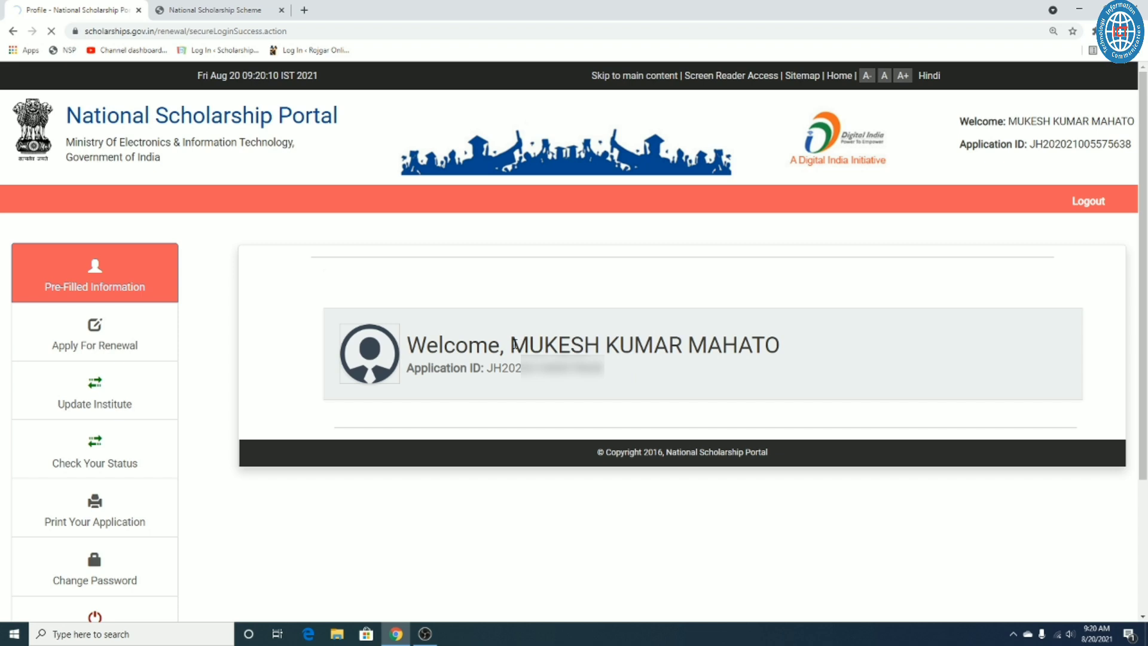
left_click_drag(458, 257, 526, 258)
left_click(562, 250)
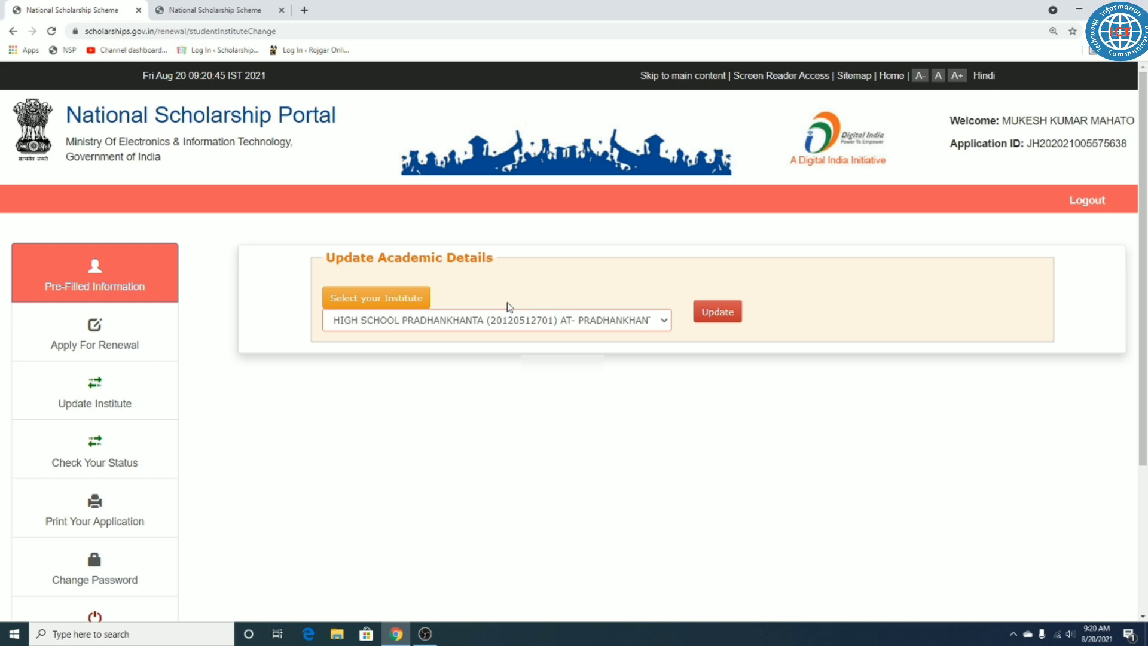
left_click(374, 302)
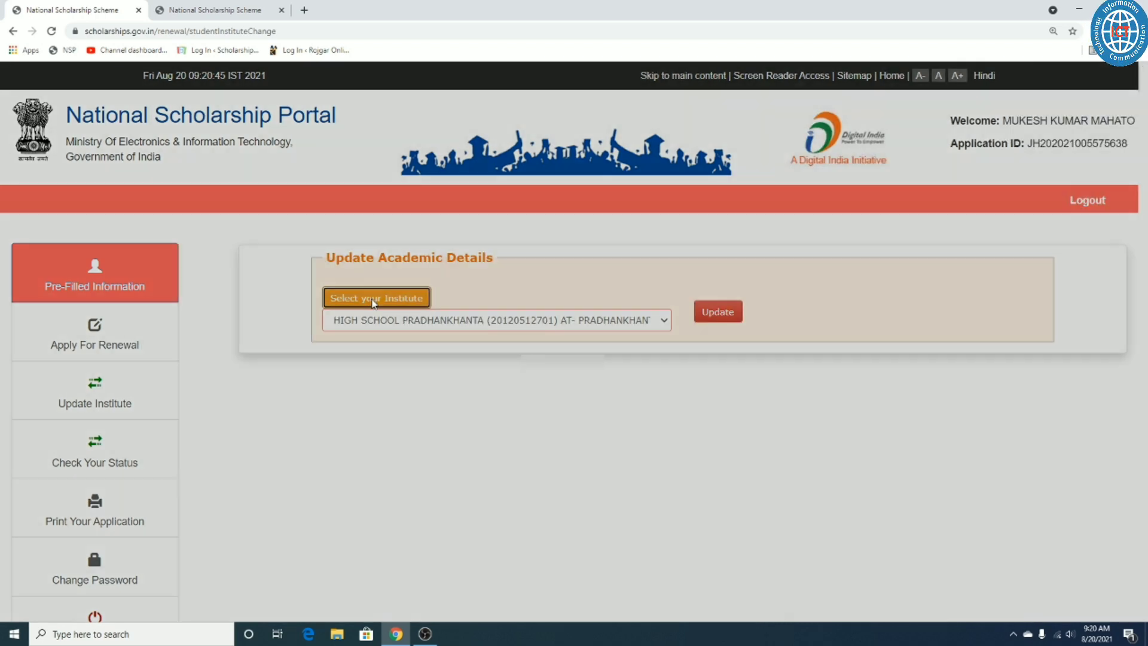
left_click(342, 174)
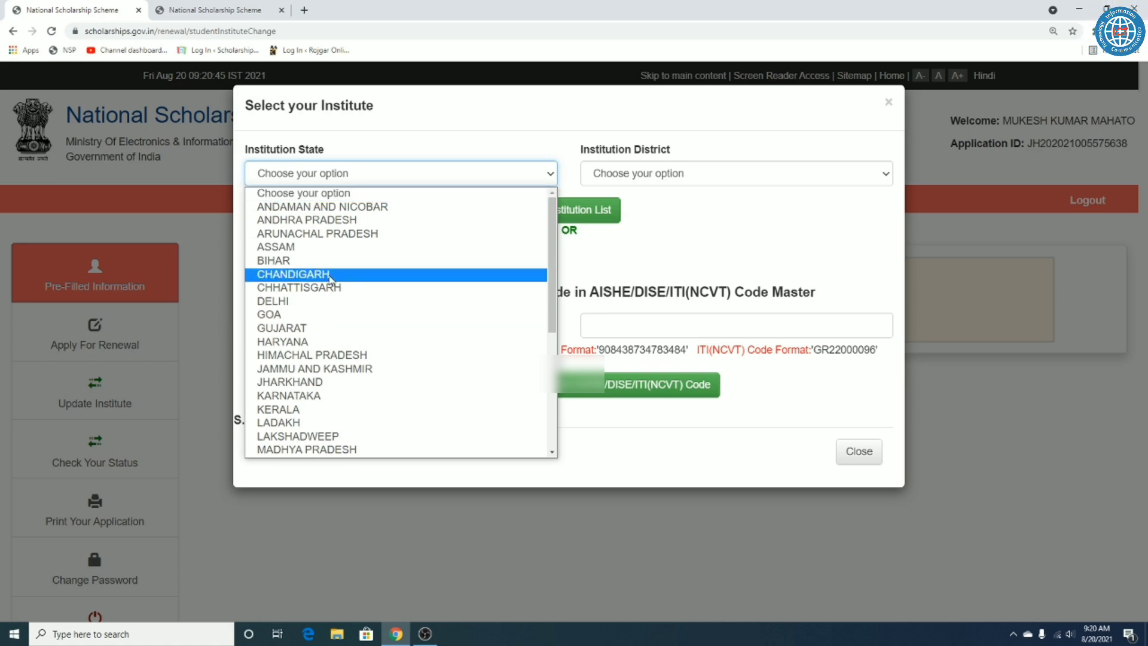
scroll(328, 281, "down", 6)
left_click(330, 305)
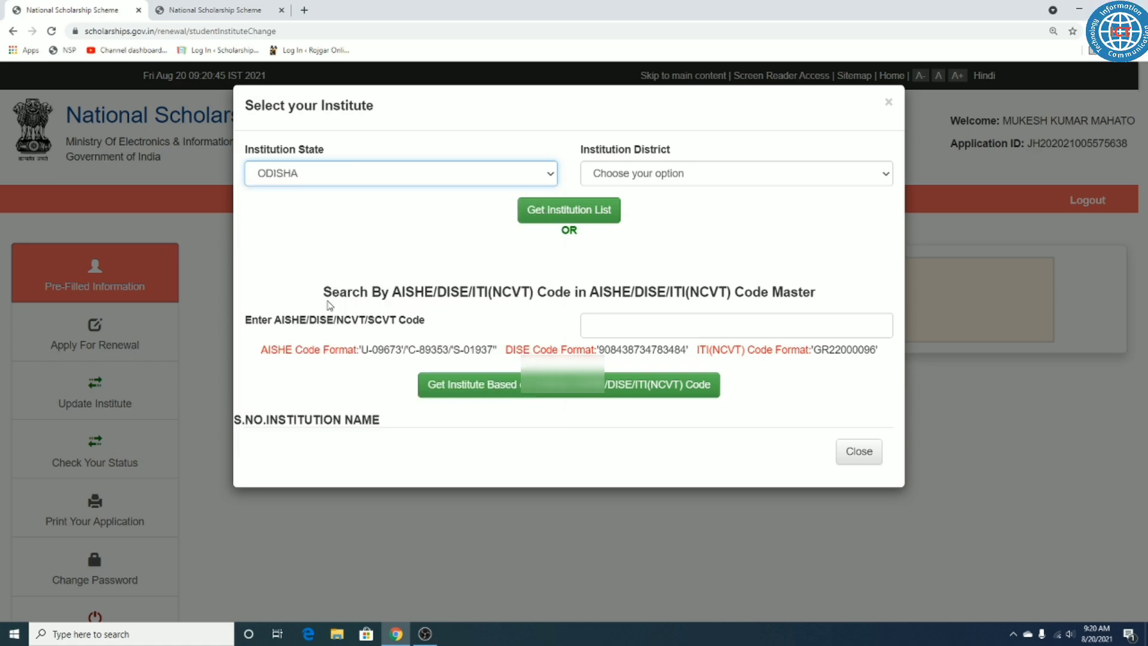
left_click(658, 174)
left_click(616, 284)
left_click(608, 207)
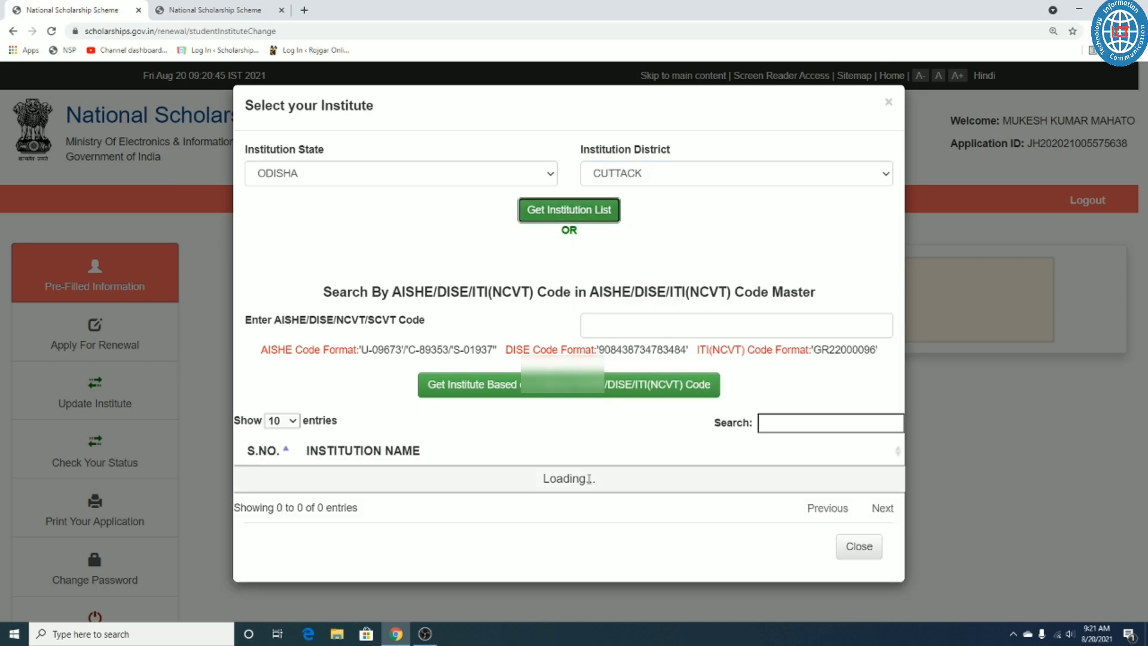
scroll(452, 410, "down", 4)
left_click(800, 186)
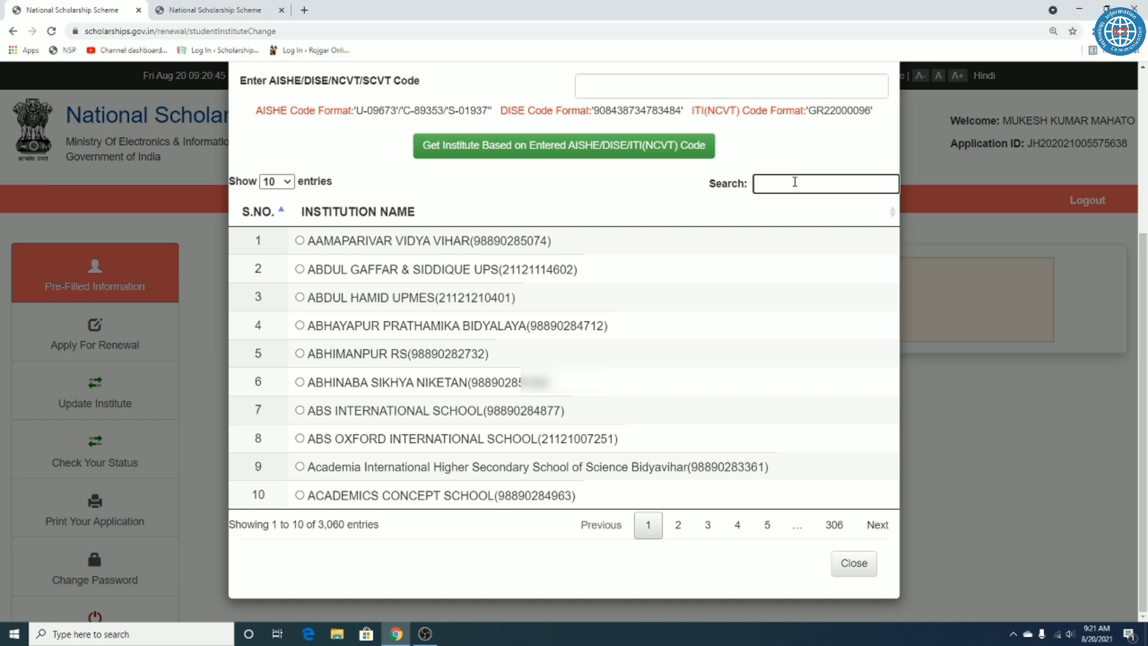
left_click(678, 525)
left_click(707, 525)
left_click(738, 526)
left_click(767, 525)
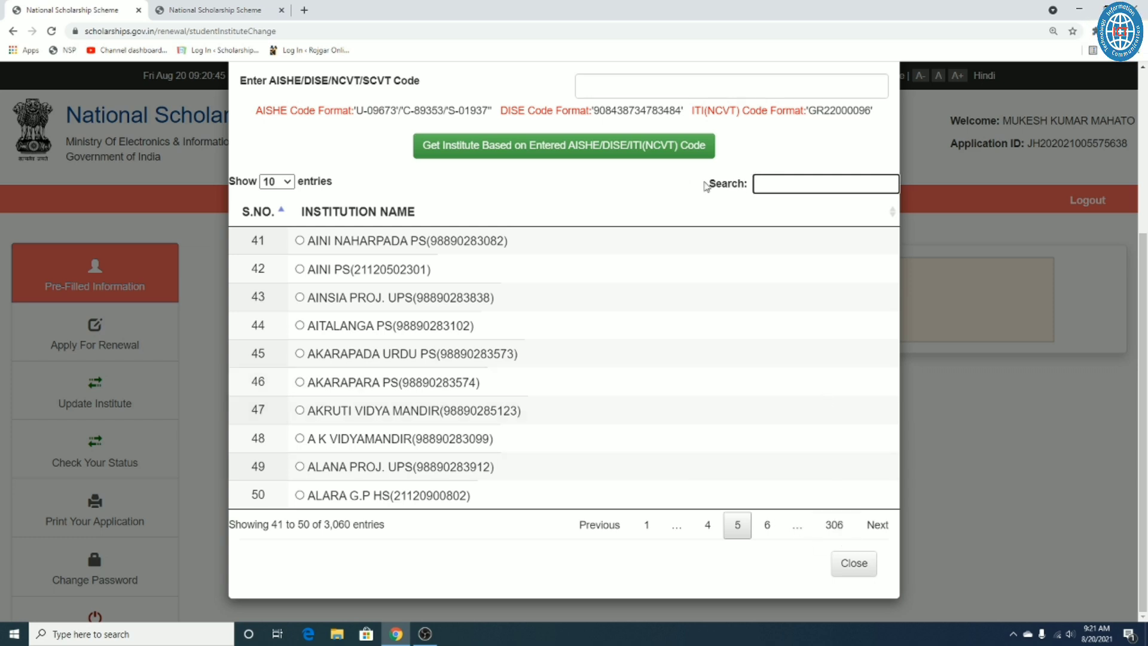
left_click_drag(707, 184, 749, 188)
left_click(790, 185)
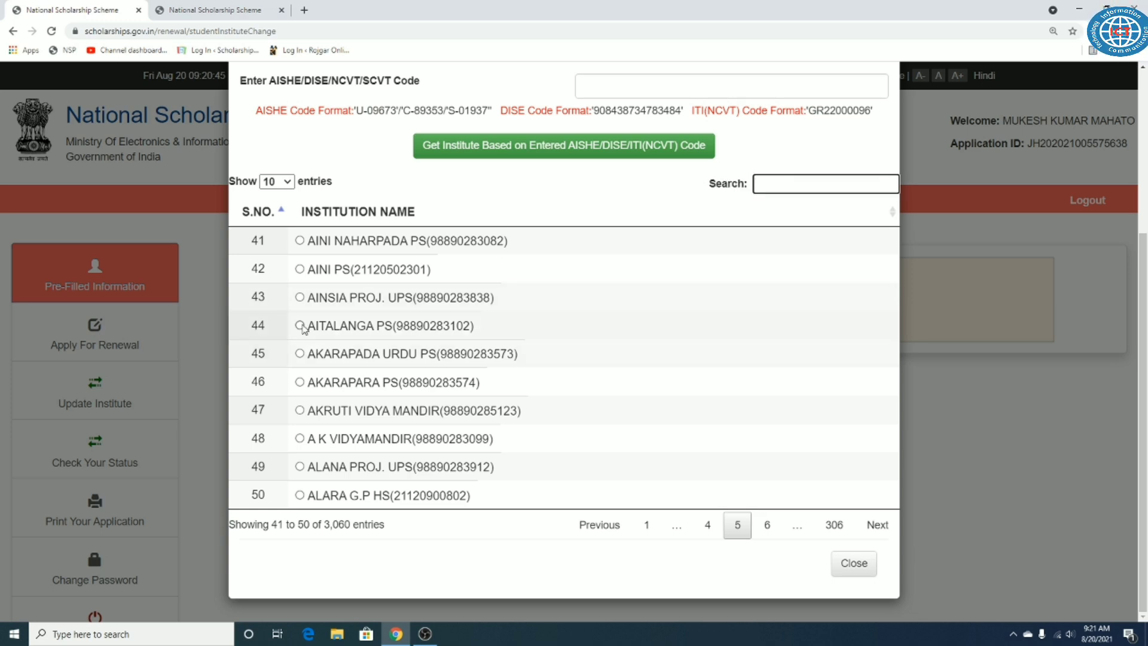
left_click(300, 326)
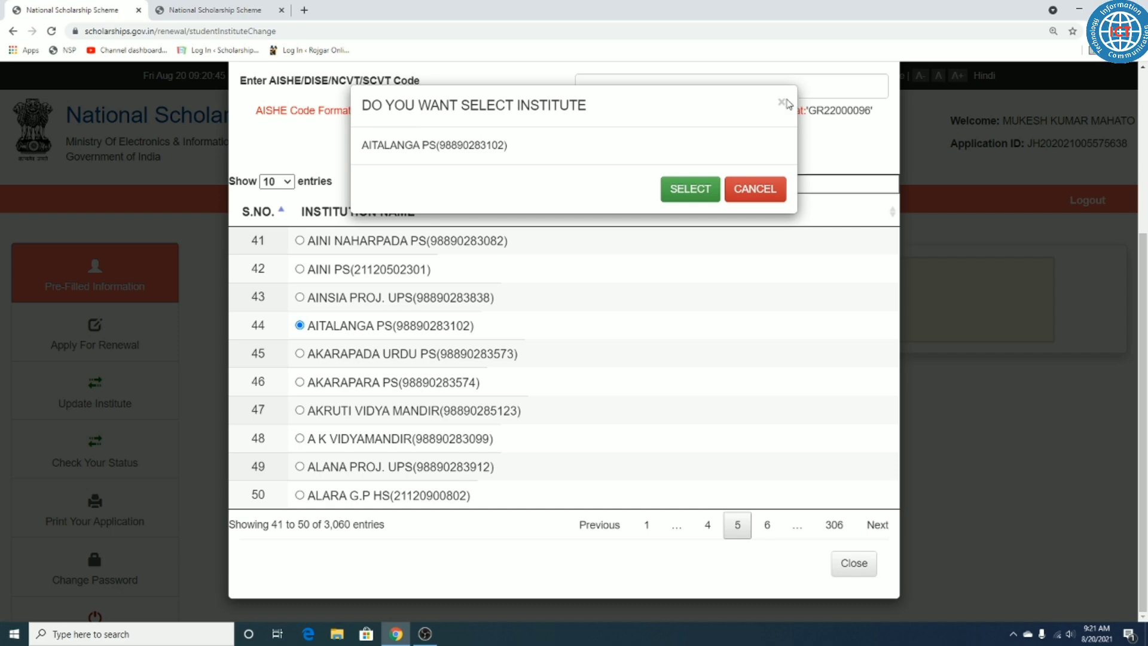
left_click(781, 103)
left_click(919, 123)
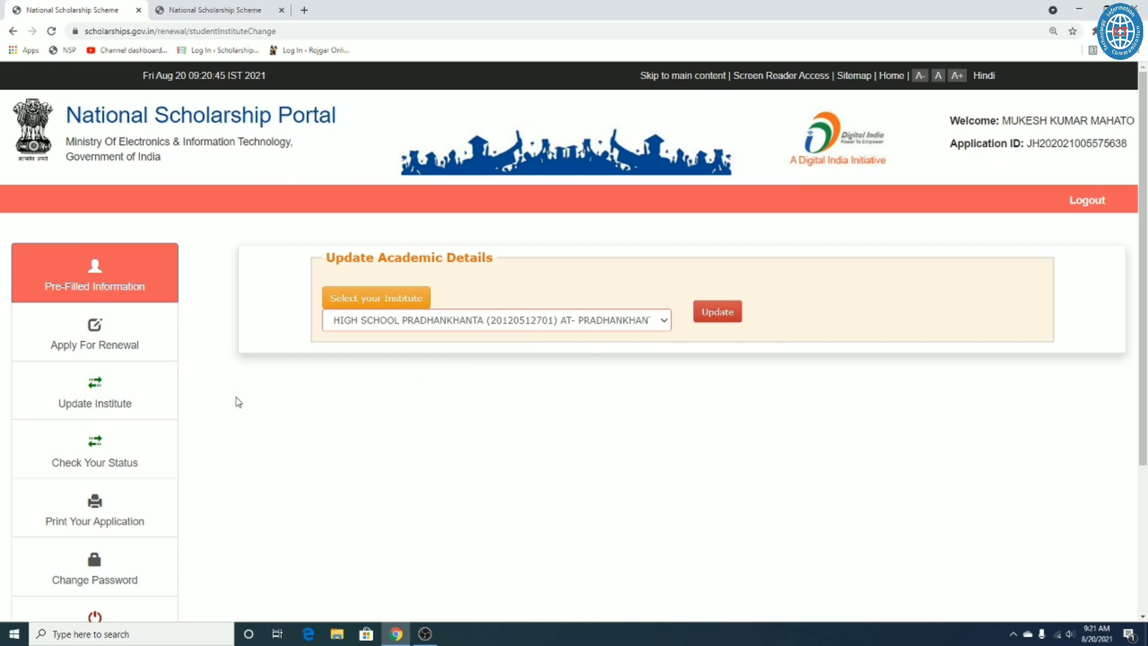
triple_click(392, 263)
left_click(477, 249)
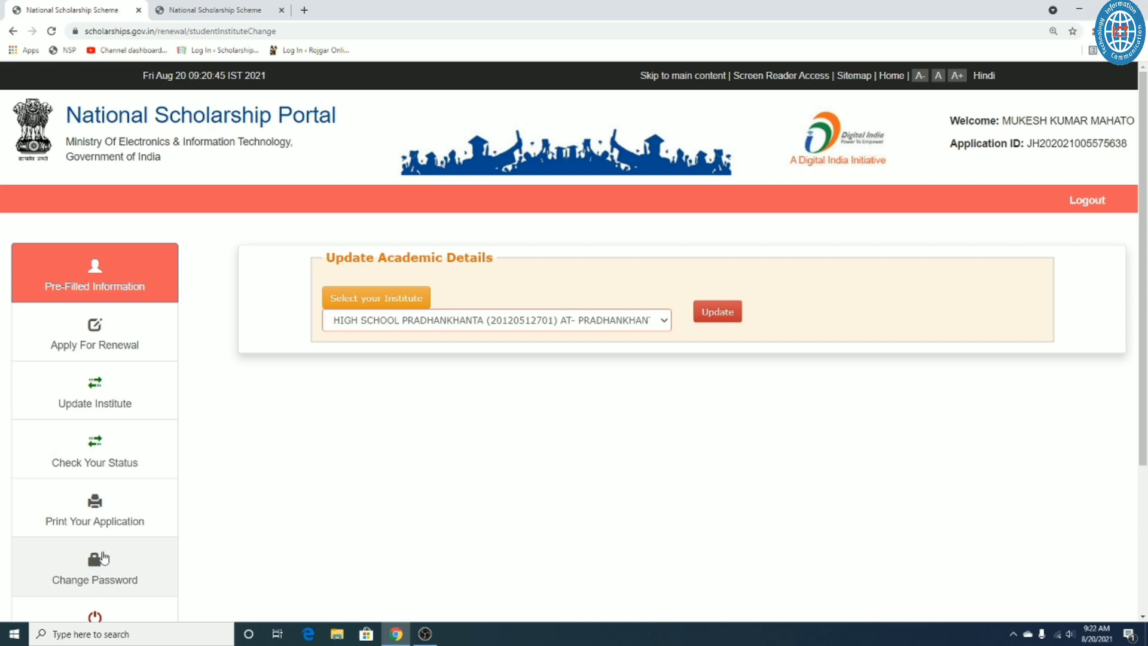
scroll(115, 556, "down", 1)
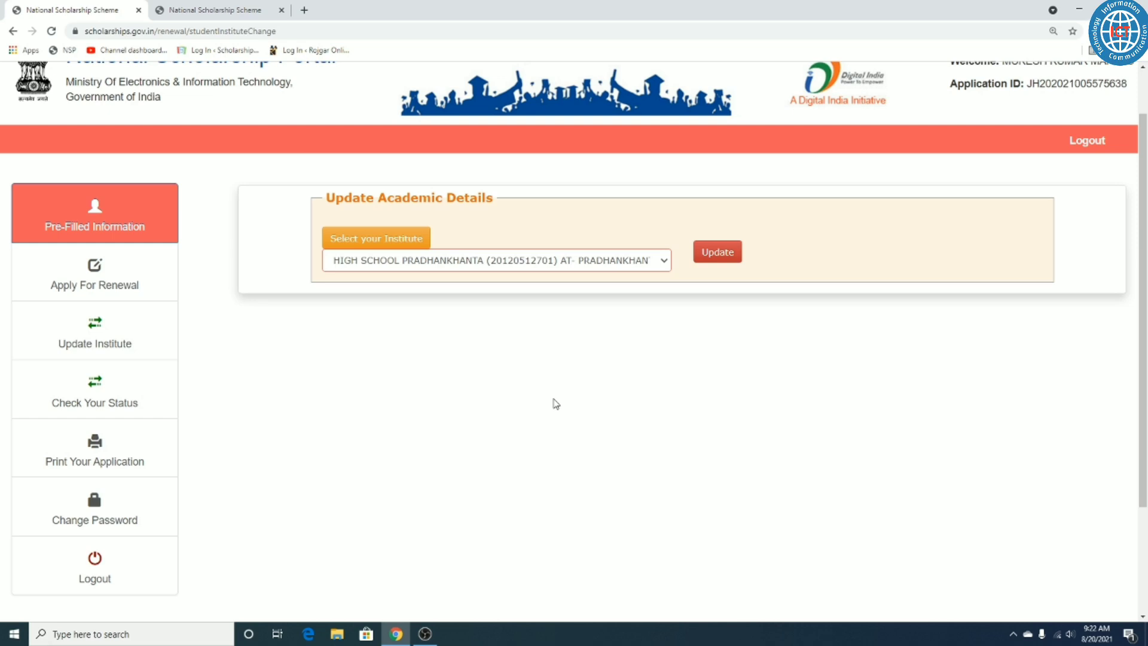
left_click(223, 13)
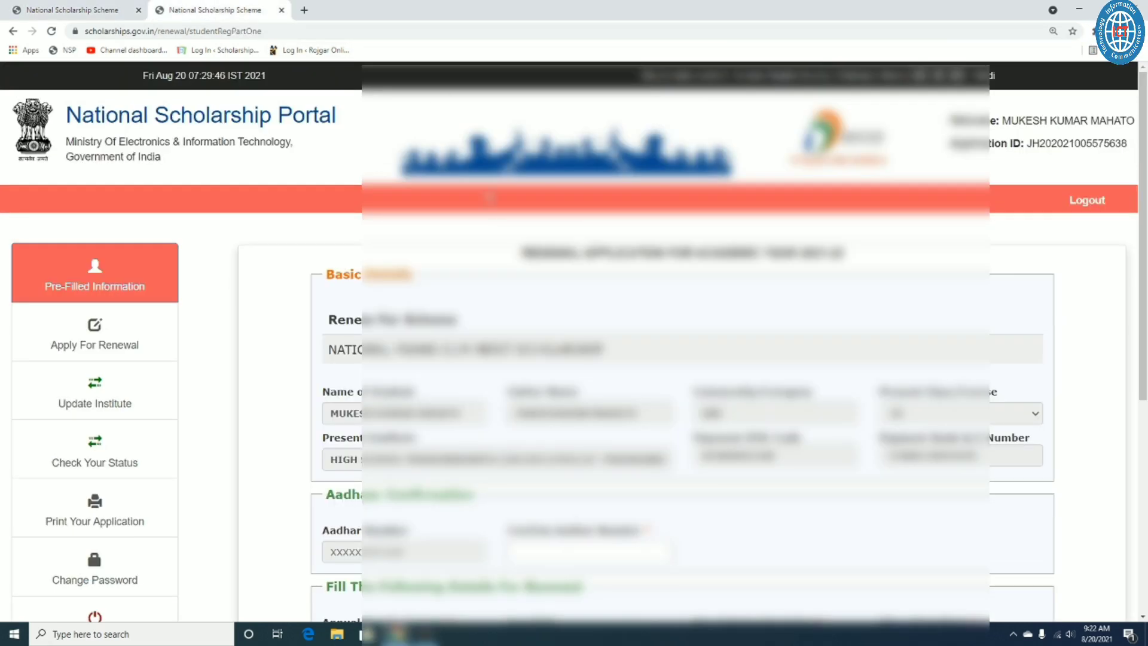
left_click(95, 8)
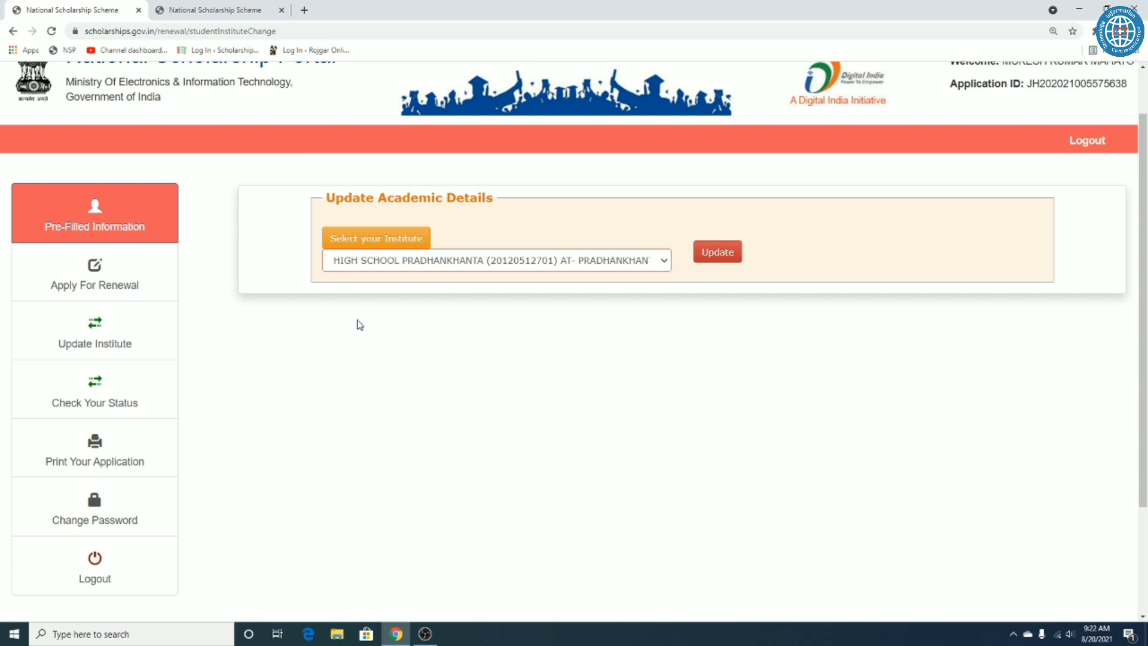
scroll(346, 335, "up", 1)
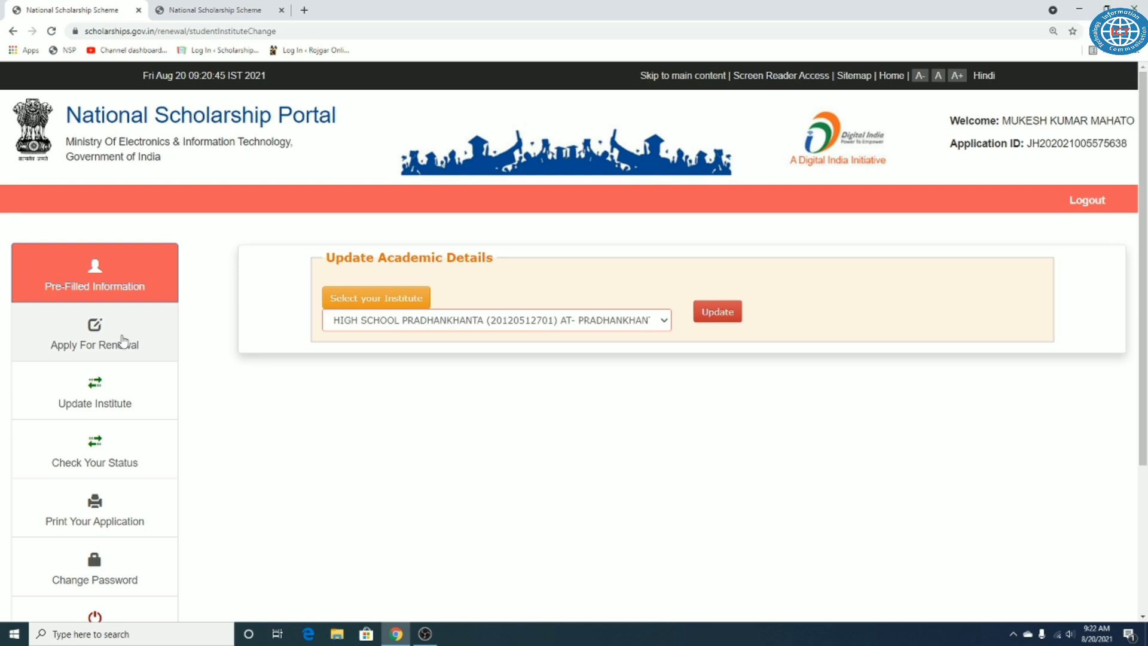
Step: Open Apply For Renewal and highlight the Renewal Application heading with academic year 2021-22
left_click(83, 338)
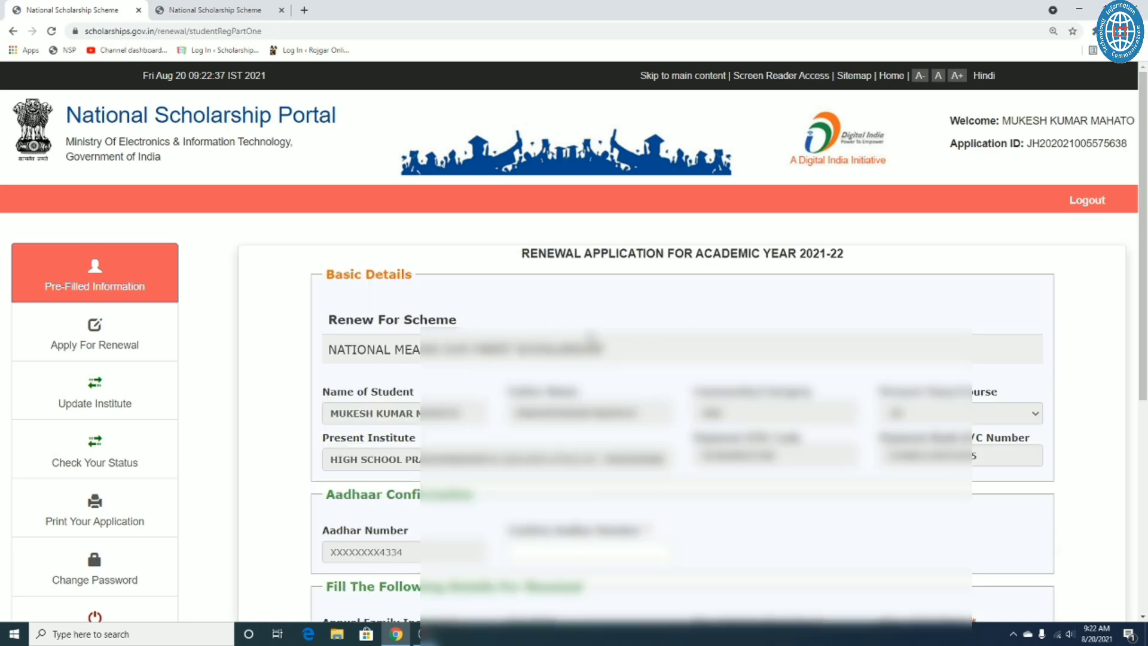
left_click_drag(521, 253, 615, 253)
left_click(639, 253)
double_click(640, 253)
left_click(707, 258)
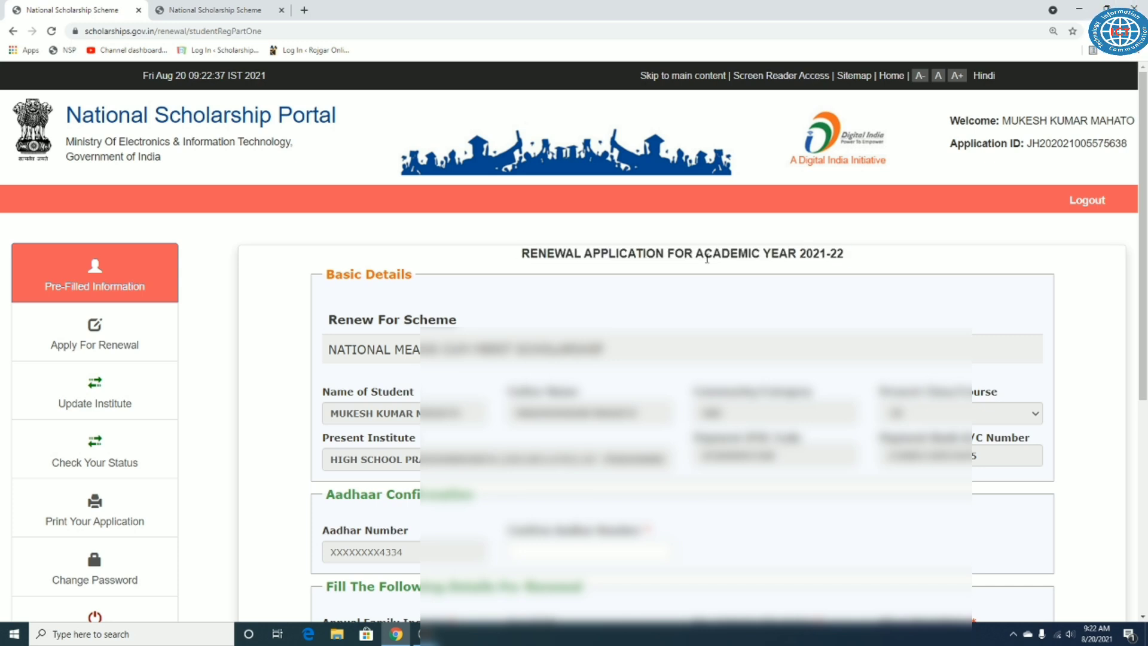
left_click_drag(800, 254, 874, 258)
left_click(693, 278)
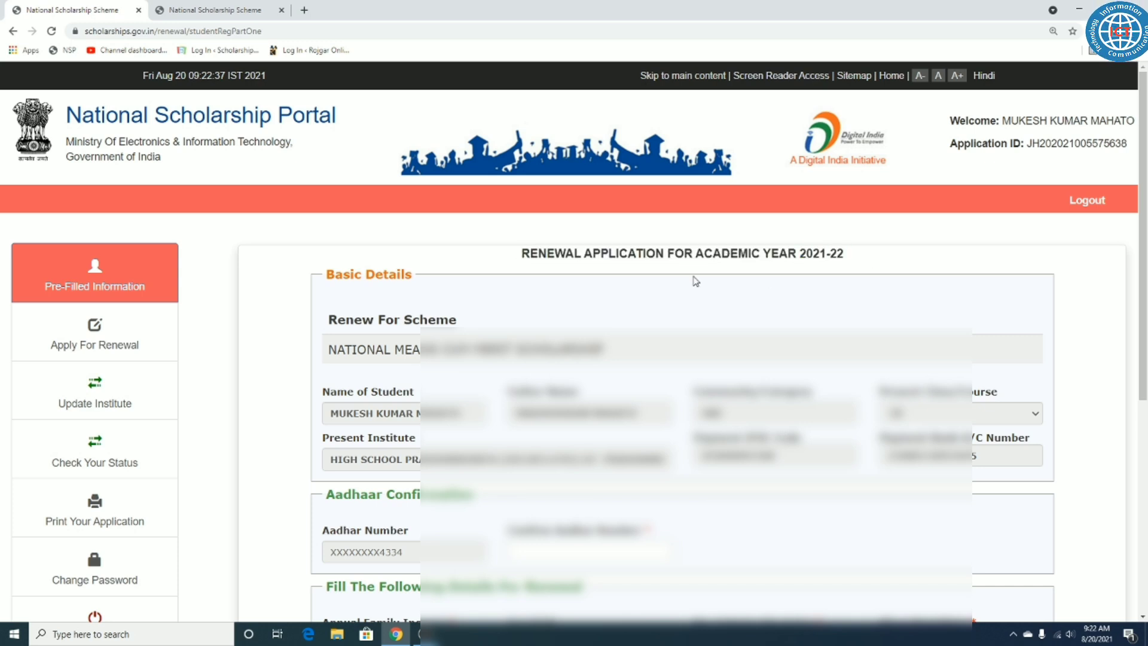
Step: Point out the Renew For Scheme label and its pre-filled scheme name
left_click_drag(332, 321, 460, 322)
left_click(417, 349)
left_click_drag(330, 349, 604, 350)
left_click(637, 309)
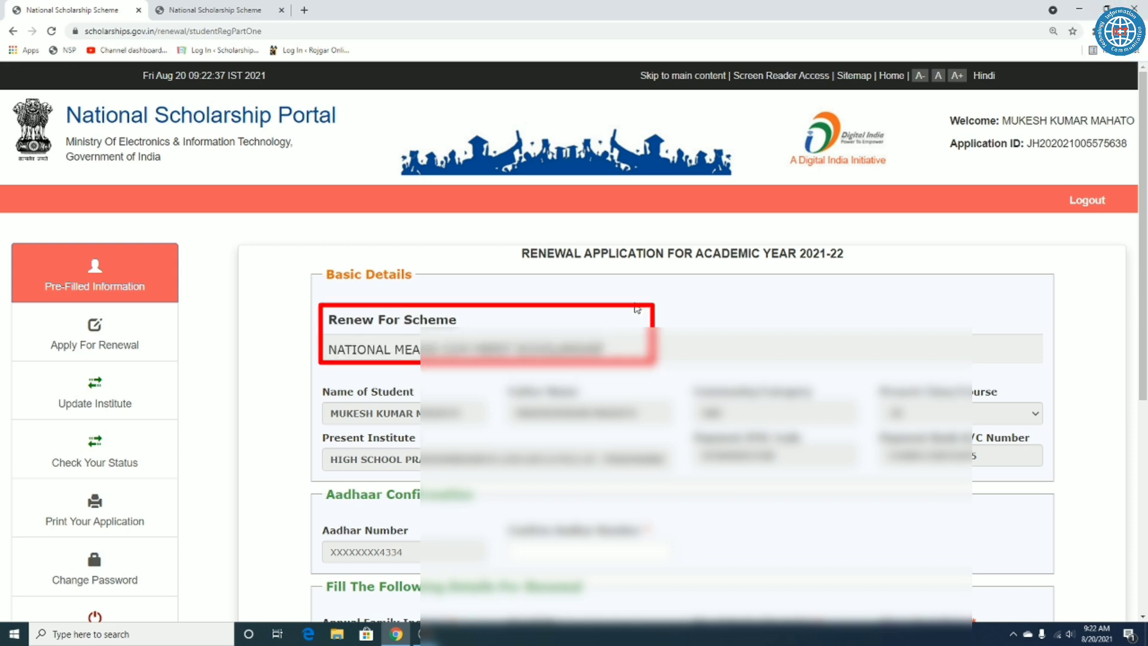
left_click_drag(330, 350, 643, 348)
left_click(646, 348)
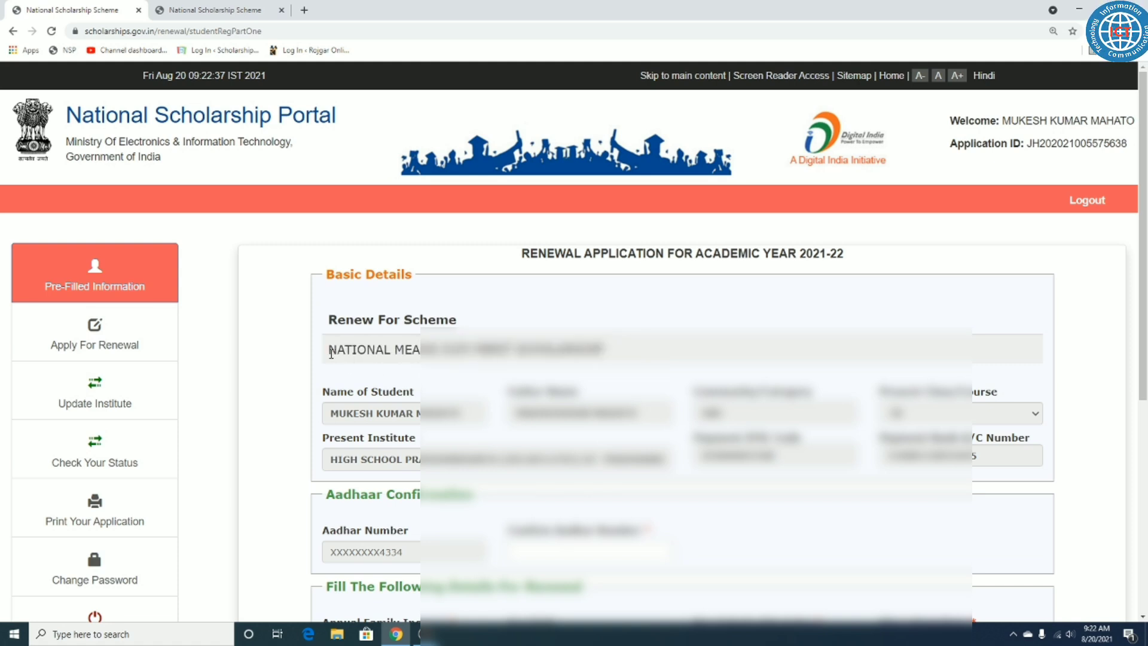
left_click_drag(326, 353, 657, 350)
left_click(660, 350)
left_click_drag(330, 349, 609, 349)
left_click(592, 309)
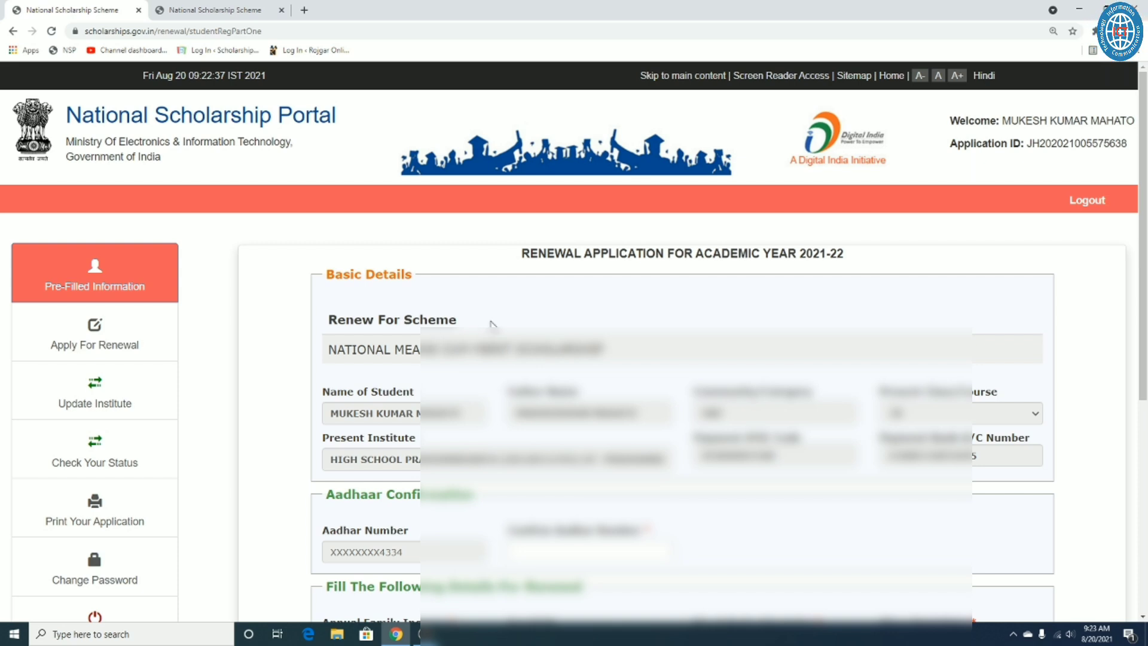
left_click_drag(333, 349, 607, 354)
left_click(603, 314)
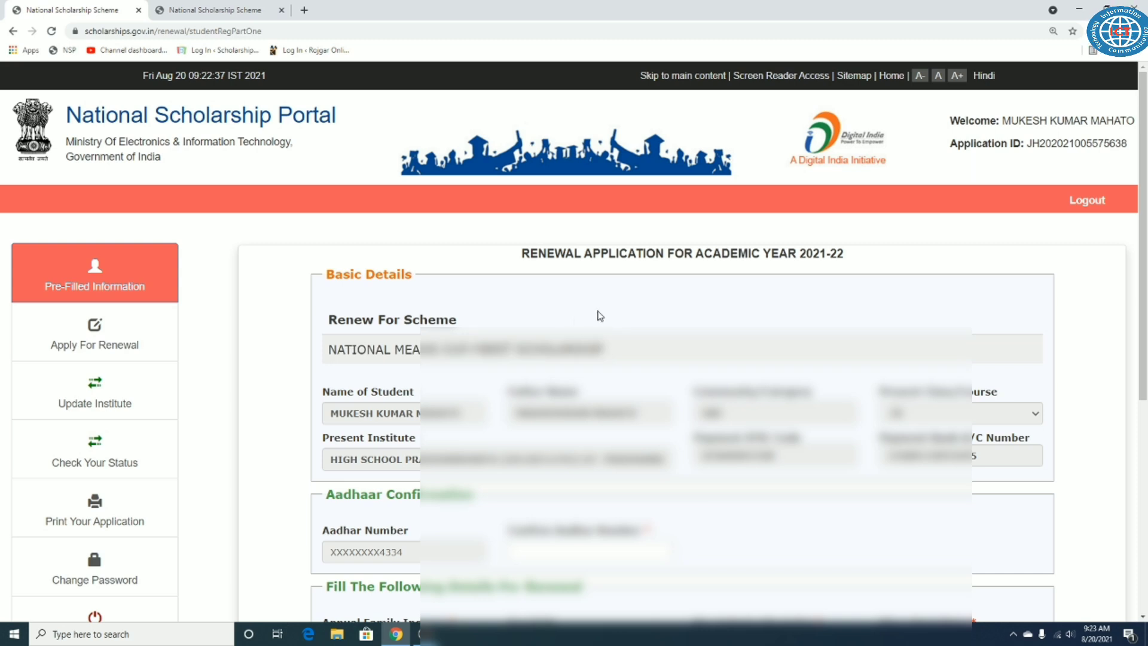
left_click_drag(329, 349, 607, 353)
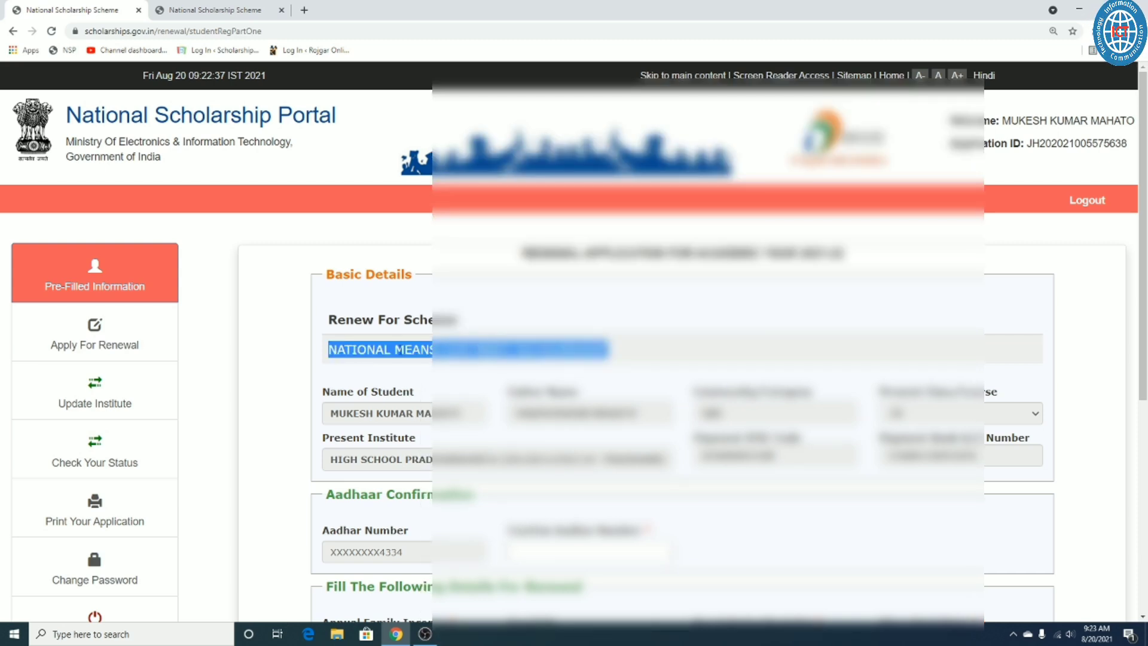
left_click(621, 306)
scroll(620, 306, "down", 3)
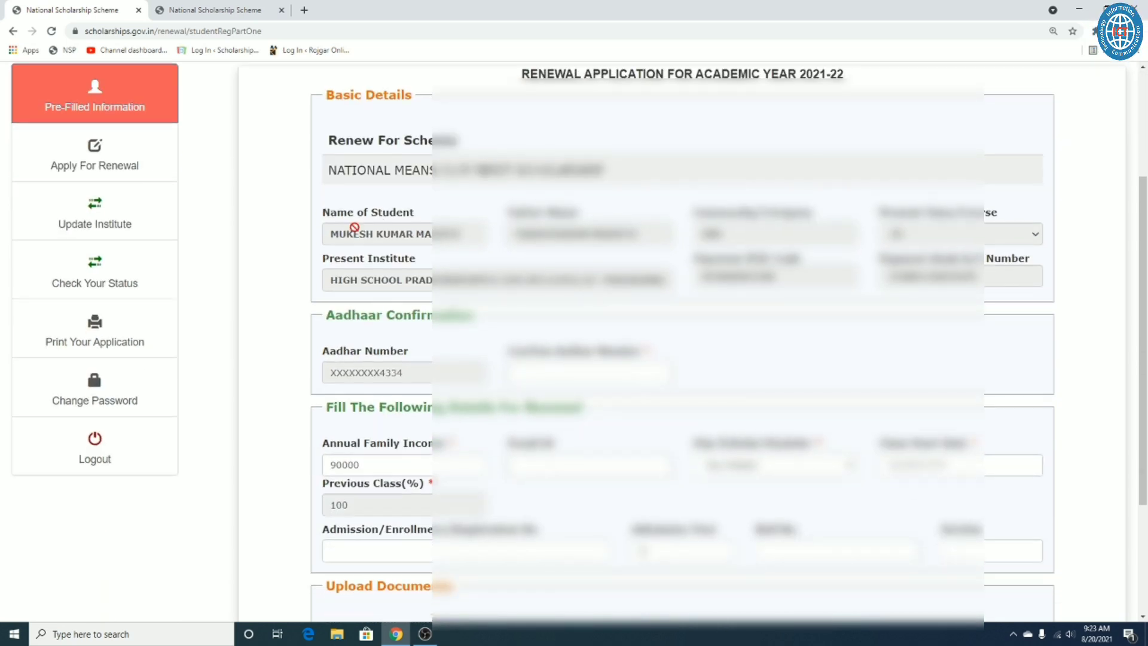
left_click_drag(335, 224, 422, 227)
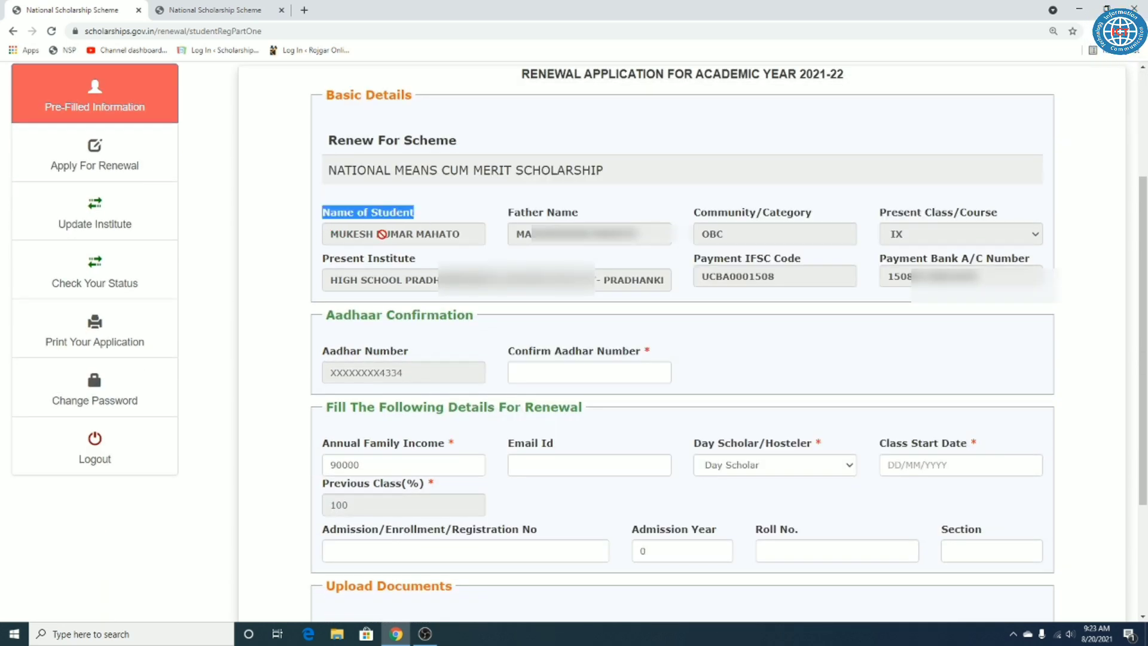
left_click_drag(517, 213, 578, 239)
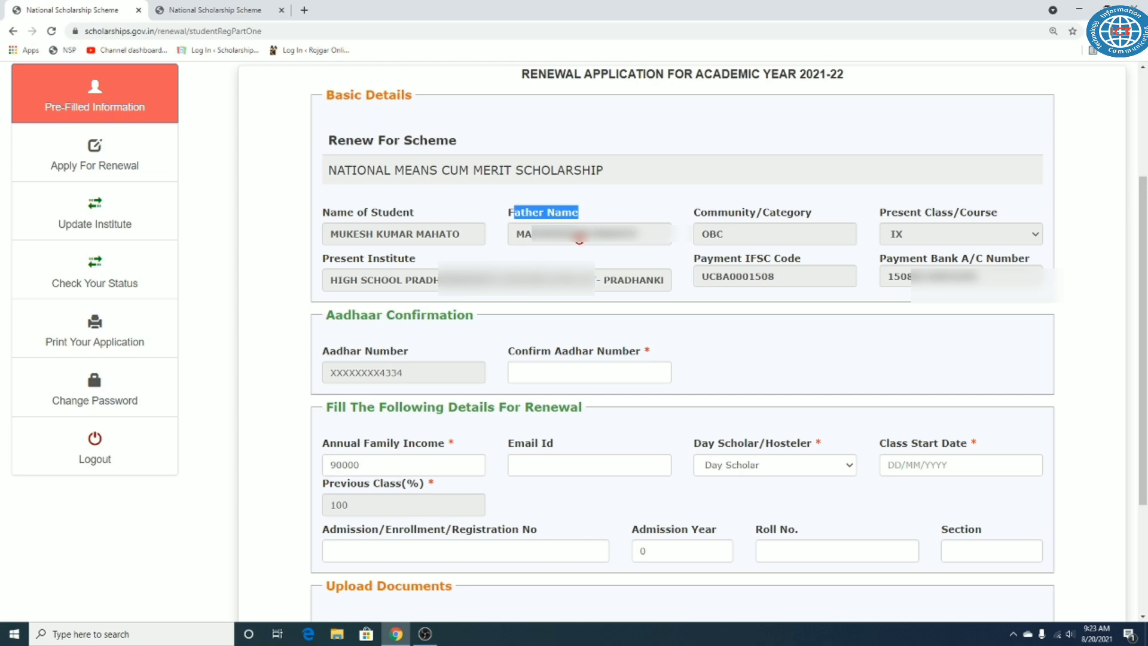
left_click(612, 208)
left_click_drag(693, 214, 730, 239)
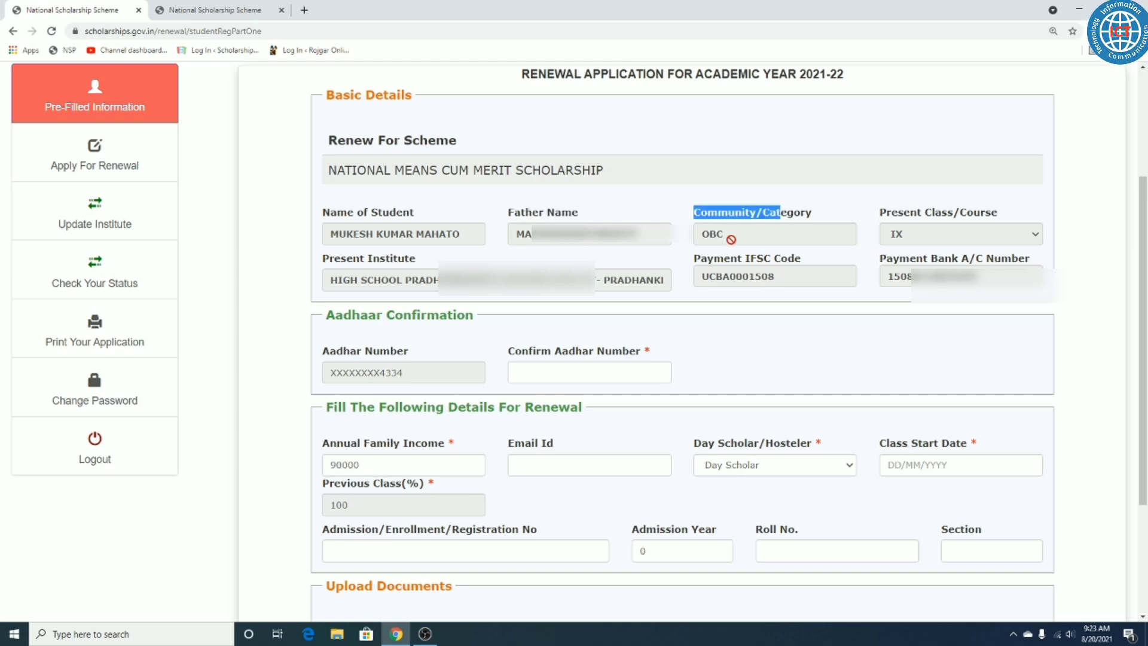
left_click(838, 222)
left_click_drag(887, 216, 1025, 219)
left_click(1024, 220)
left_click_drag(880, 214, 1009, 215)
left_click(900, 191)
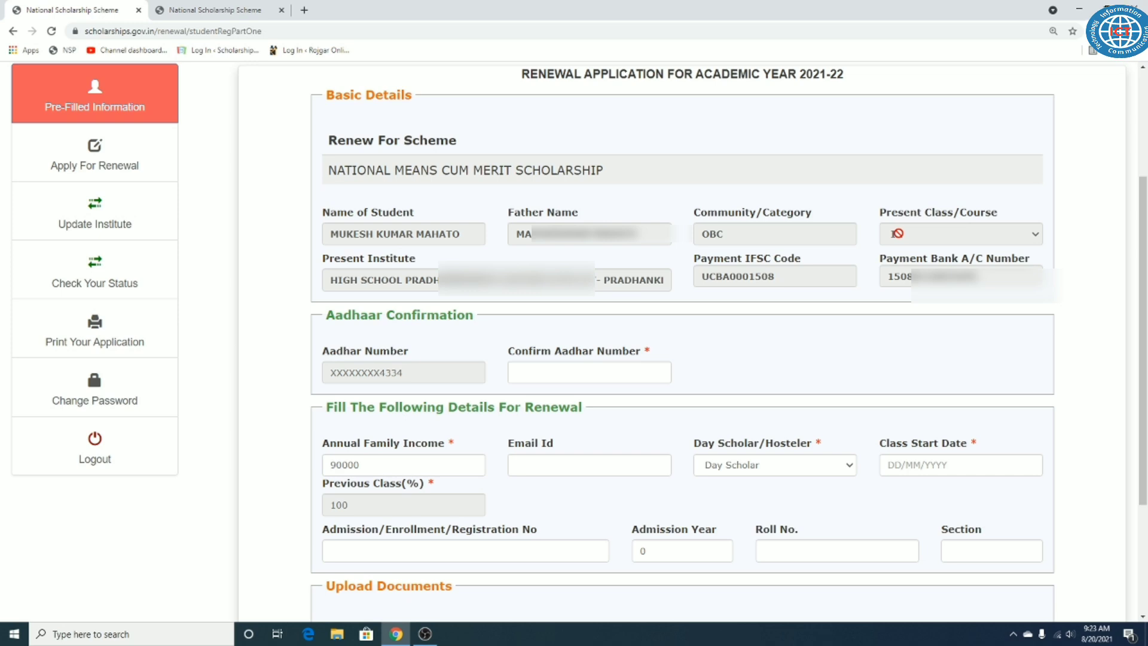
left_click_drag(324, 265, 420, 269)
left_click(461, 281)
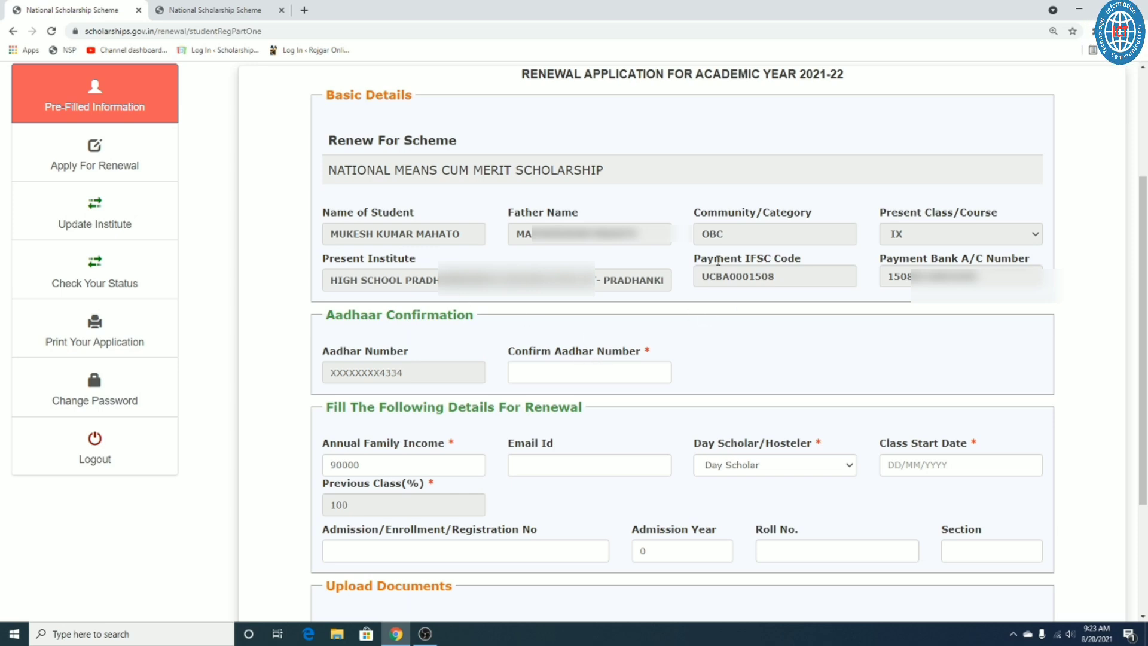
left_click_drag(715, 260, 786, 261)
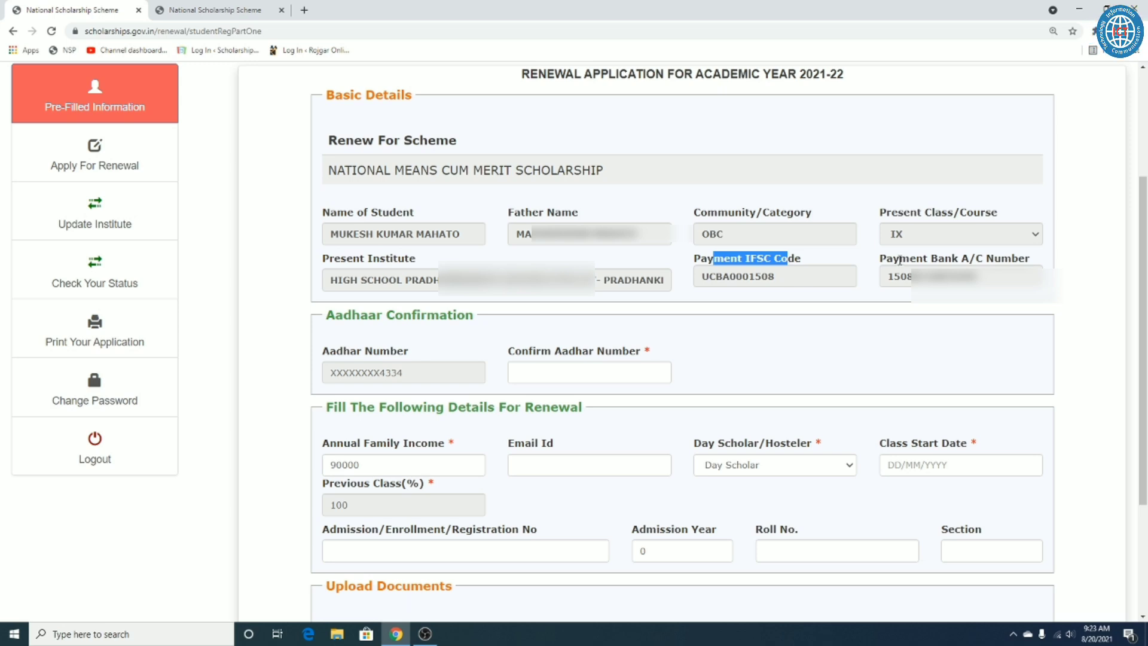
left_click_drag(899, 260, 985, 259)
left_click(963, 277)
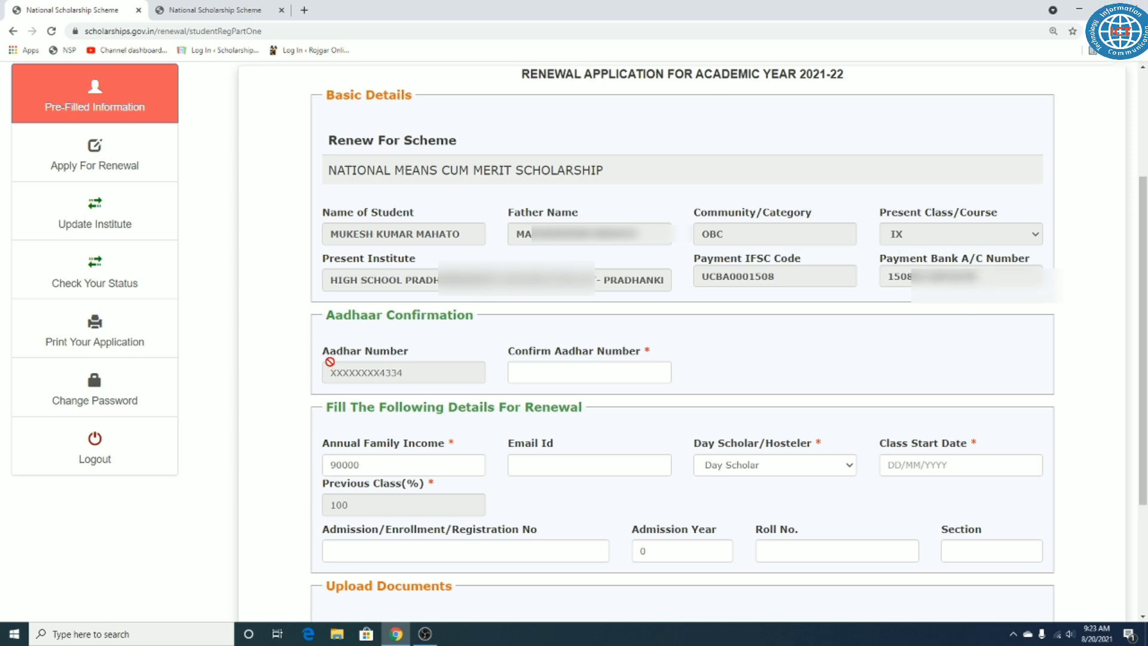
left_click_drag(326, 352, 425, 353)
left_click(454, 354)
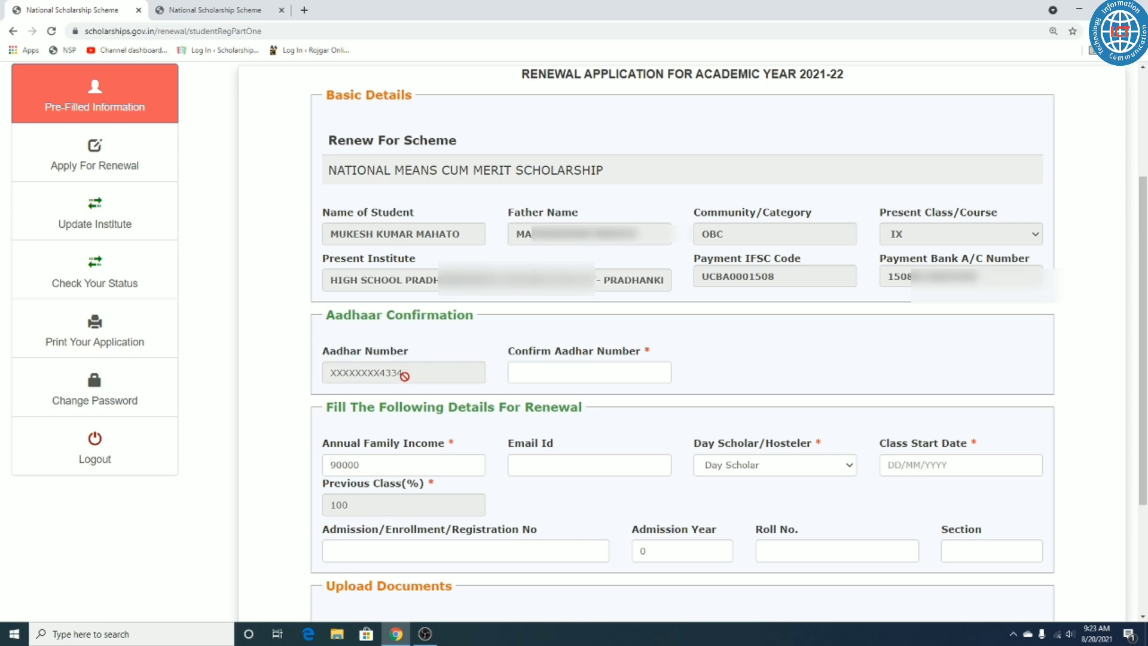
left_click_drag(522, 353, 607, 354)
left_click(764, 354)
left_click(550, 373)
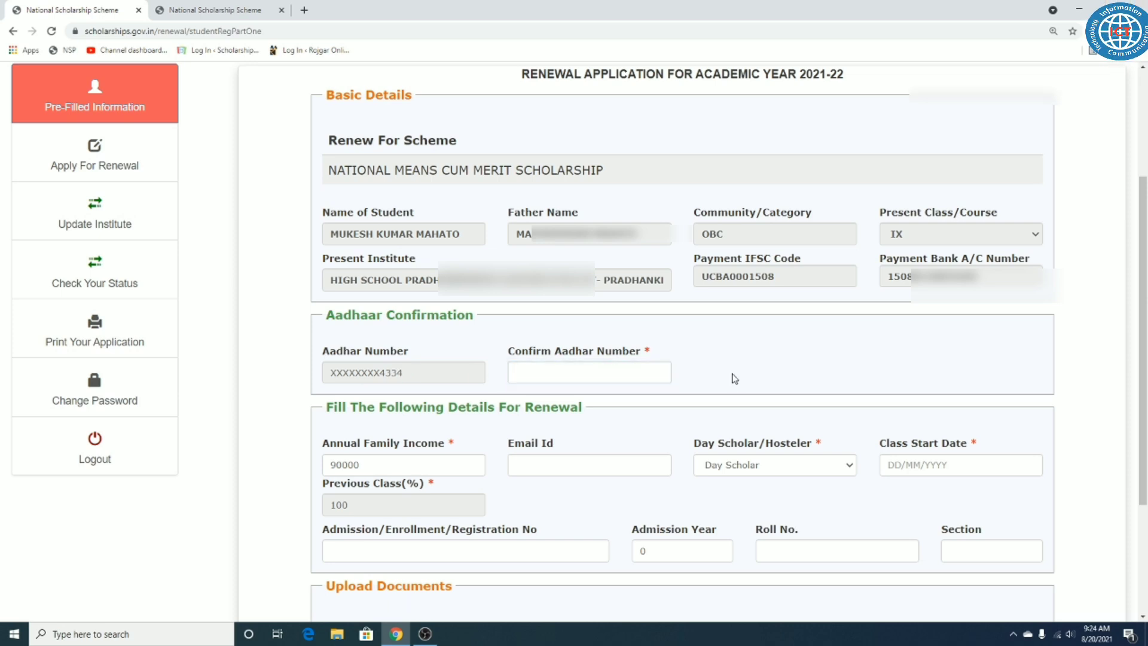
scroll(724, 379, "down", 3)
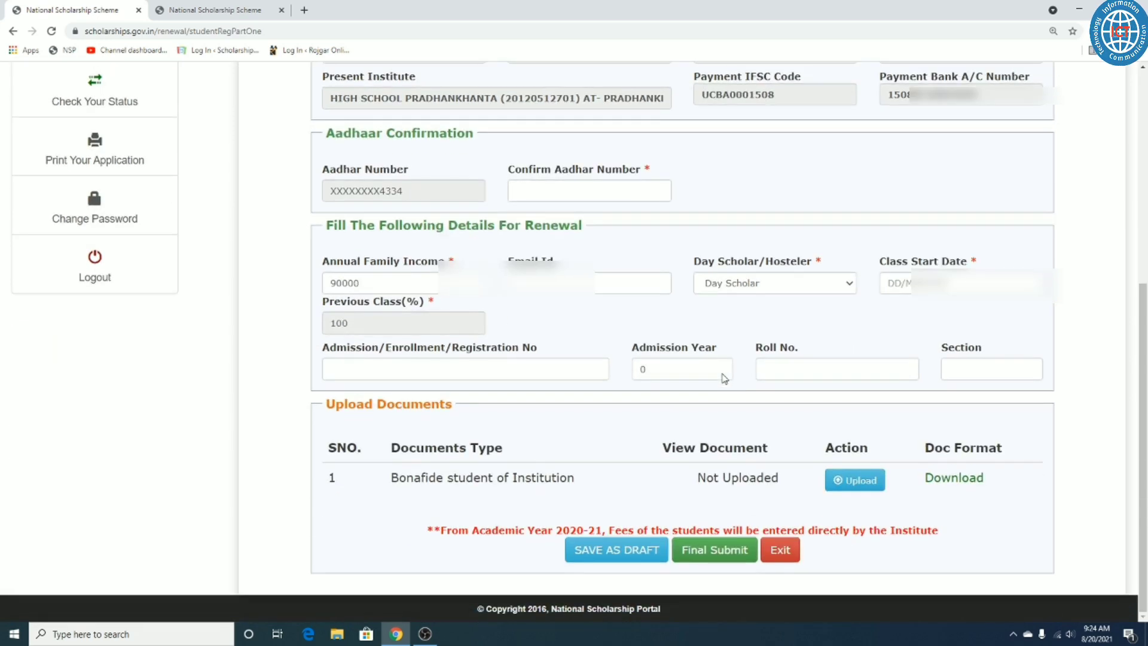
left_click_drag(333, 267, 423, 263)
left_click(484, 259)
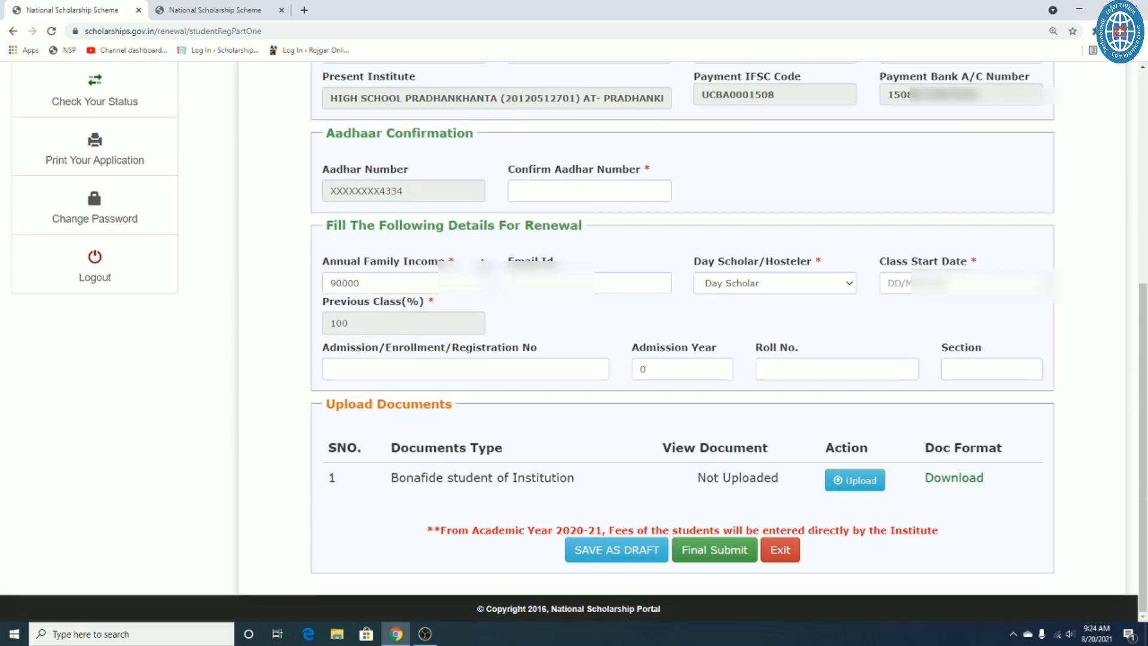
left_click(350, 284)
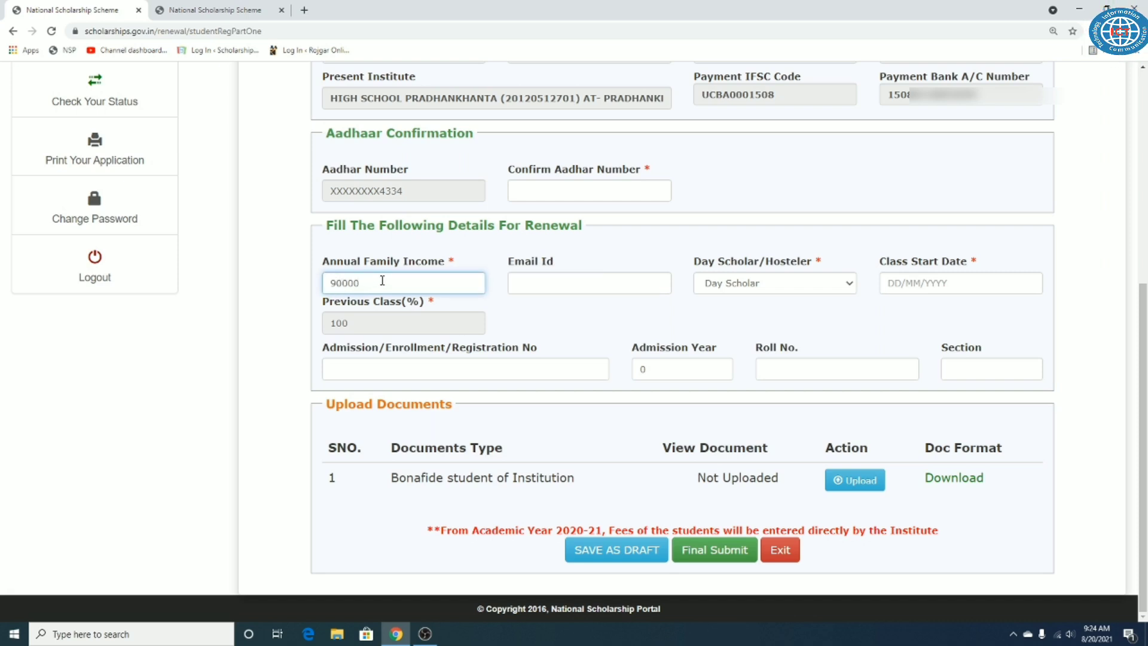
left_click_drag(397, 273, 413, 271)
left_click(467, 263)
left_click(389, 279)
left_click(517, 282)
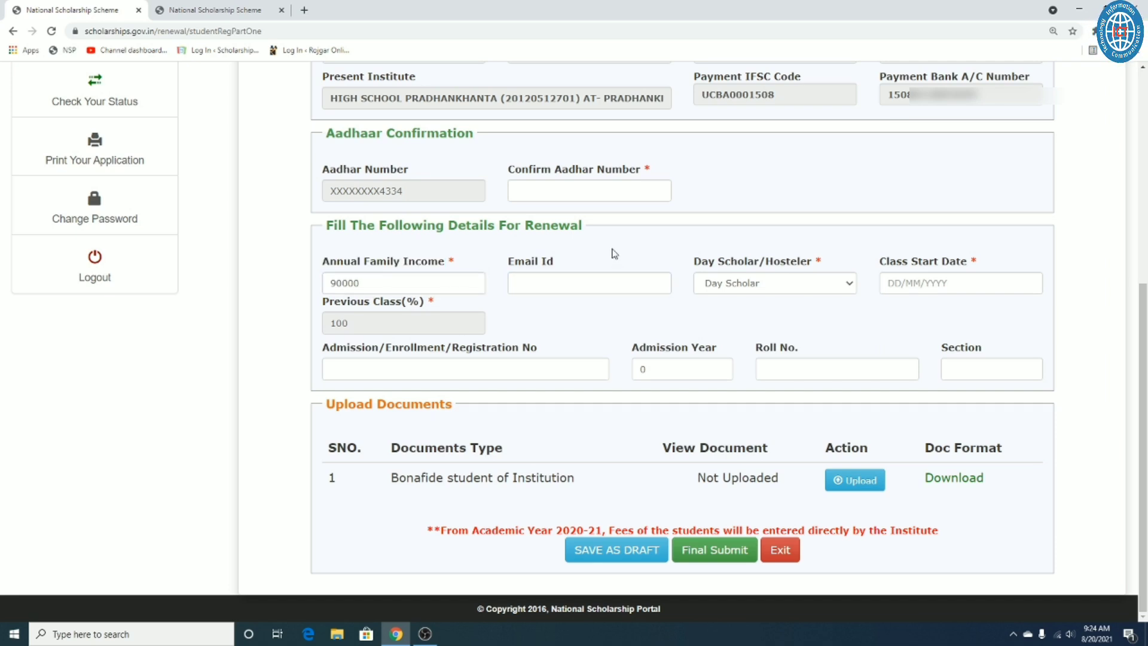
left_click(740, 285)
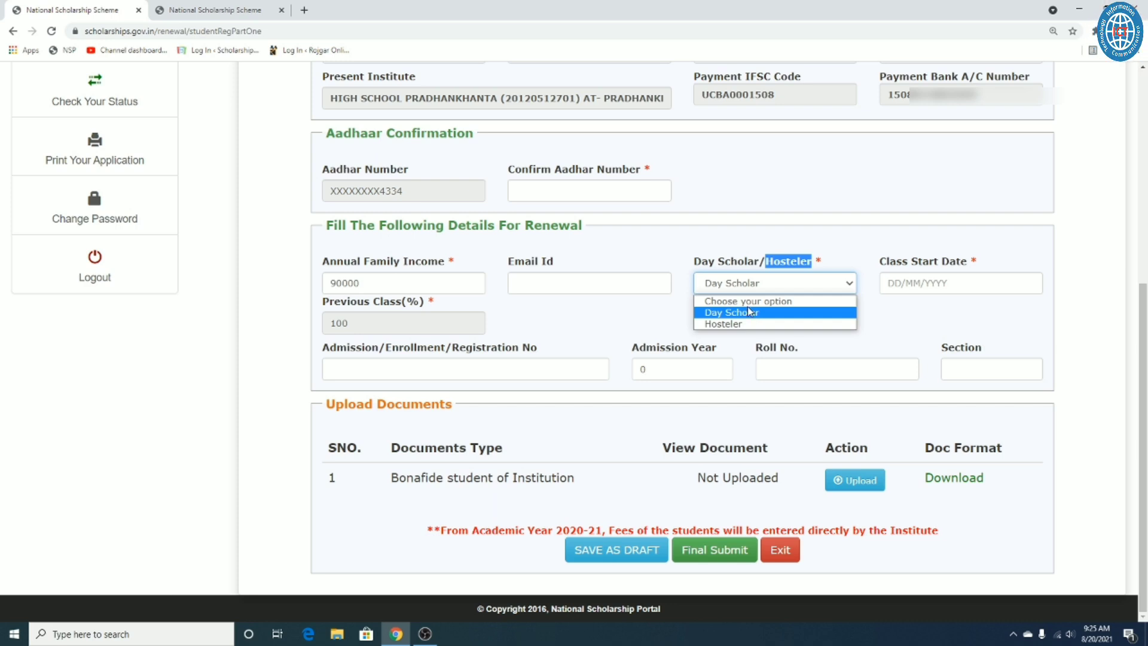
Step: Leave Day Scholar selected in the Day Scholar/Hosteler dropdown
left_click(753, 315)
left_click(757, 292)
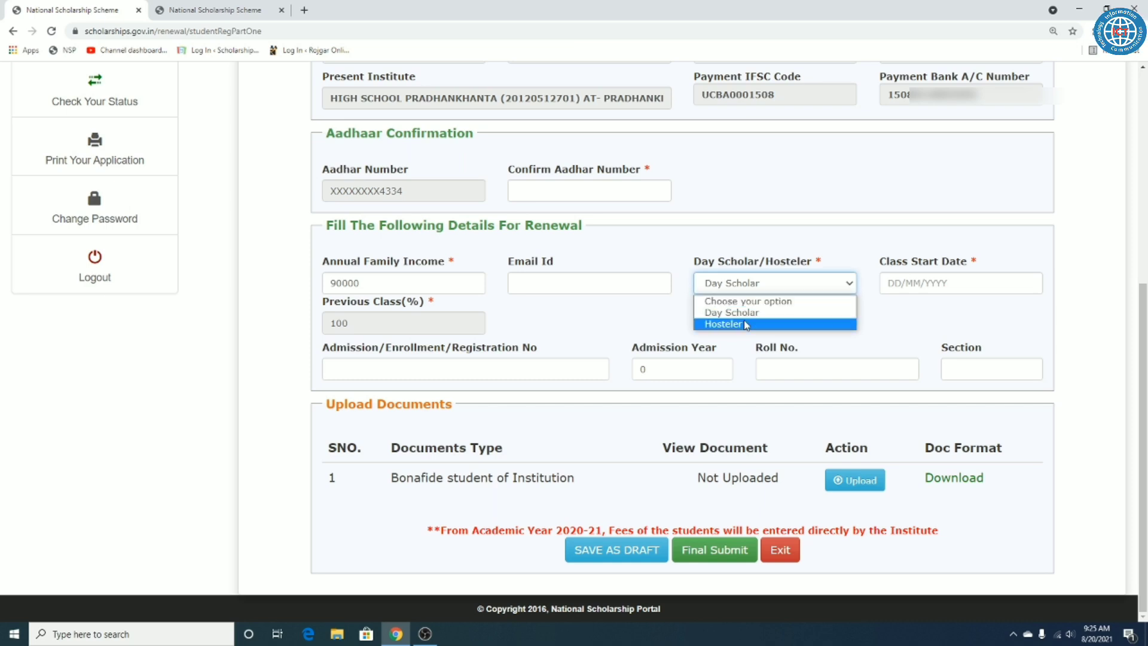
left_click(727, 241)
Step: Point out the Class Start Date label and open its August 2021 date picker
left_click(918, 278)
left_click_drag(886, 270, 932, 243)
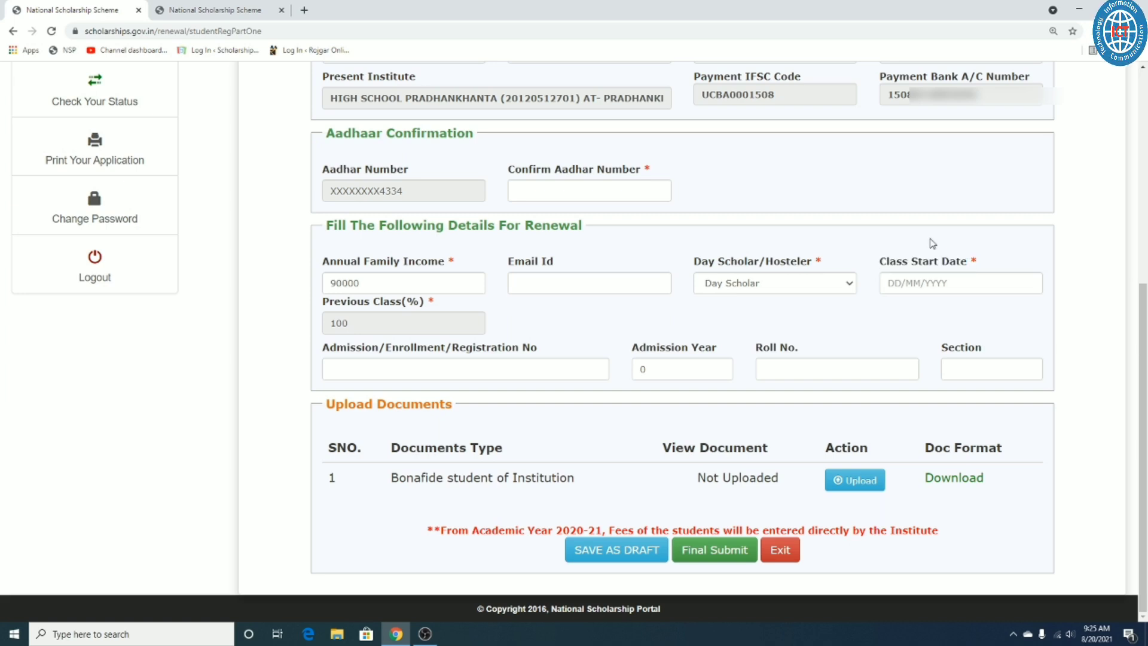
left_click_drag(876, 263, 968, 265)
left_click(912, 268)
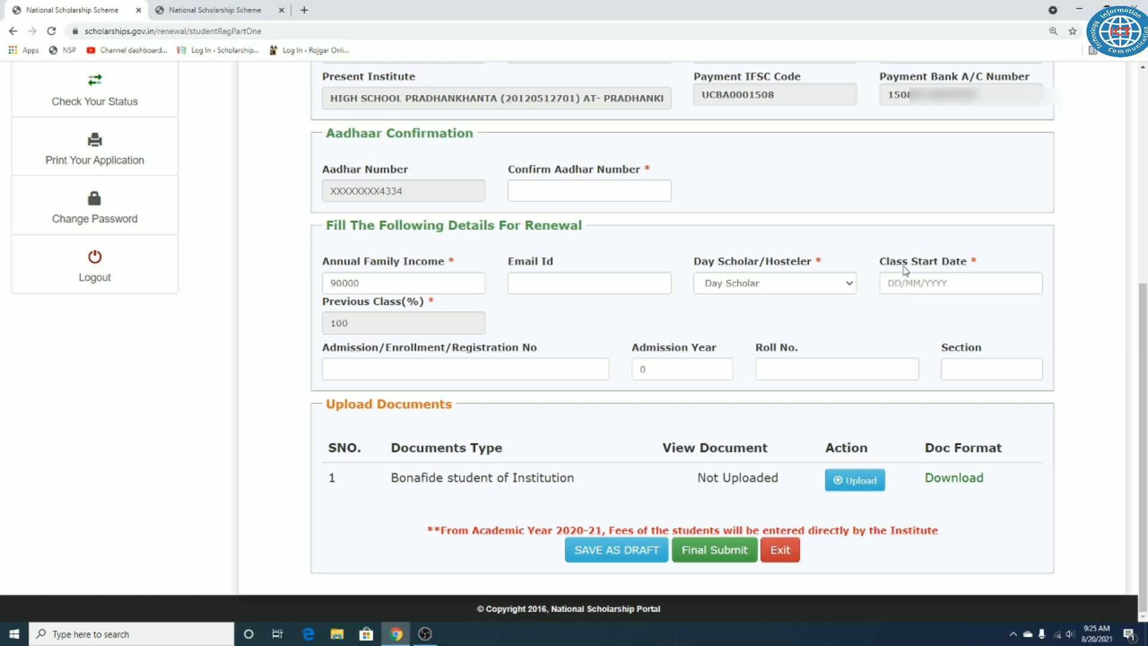
left_click_drag(879, 264, 968, 259)
left_click(914, 244)
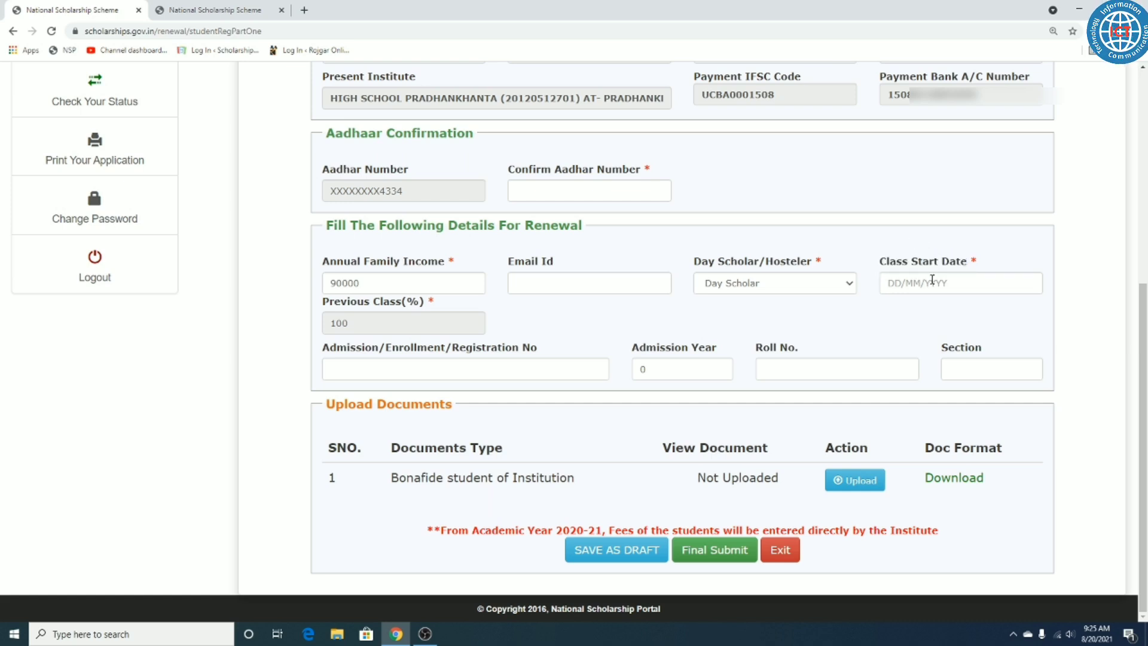
left_click(927, 283)
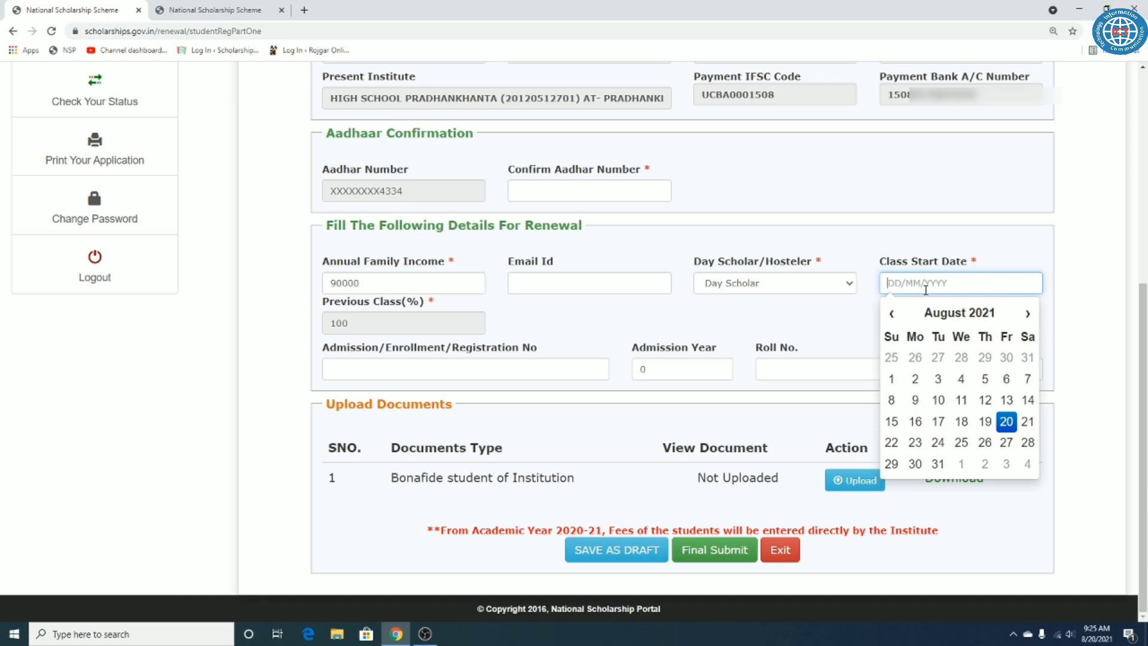
Step: Pick 6 August 2021 so Class Start Date reads 06/08/2021
left_click(1006, 378)
left_click(897, 194)
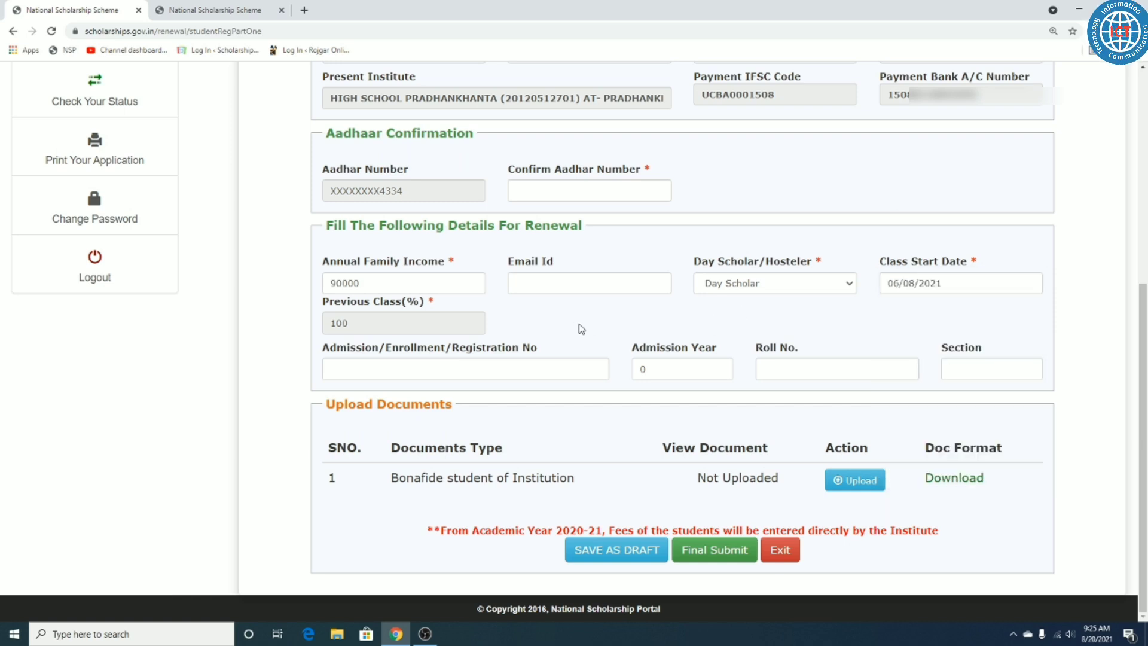
left_click_drag(879, 263, 971, 263)
left_click(942, 256)
left_click(940, 283)
left_click(904, 249)
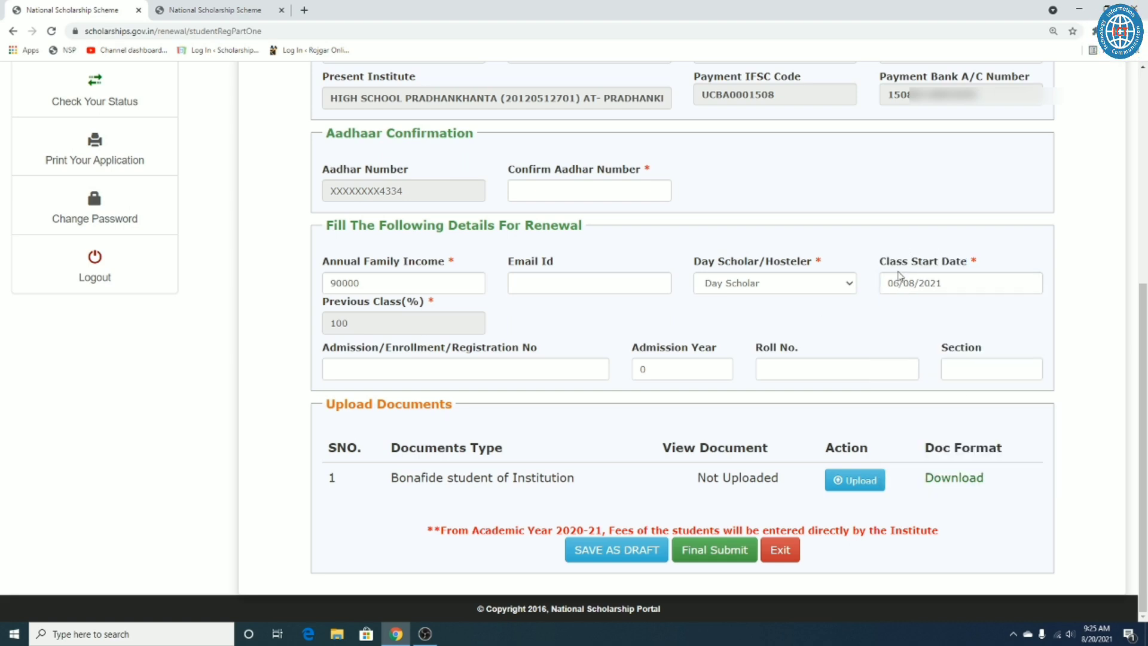
Step: Point out the Previous Class(%) label on the renewal form
left_click_drag(328, 306, 450, 305)
left_click(450, 306)
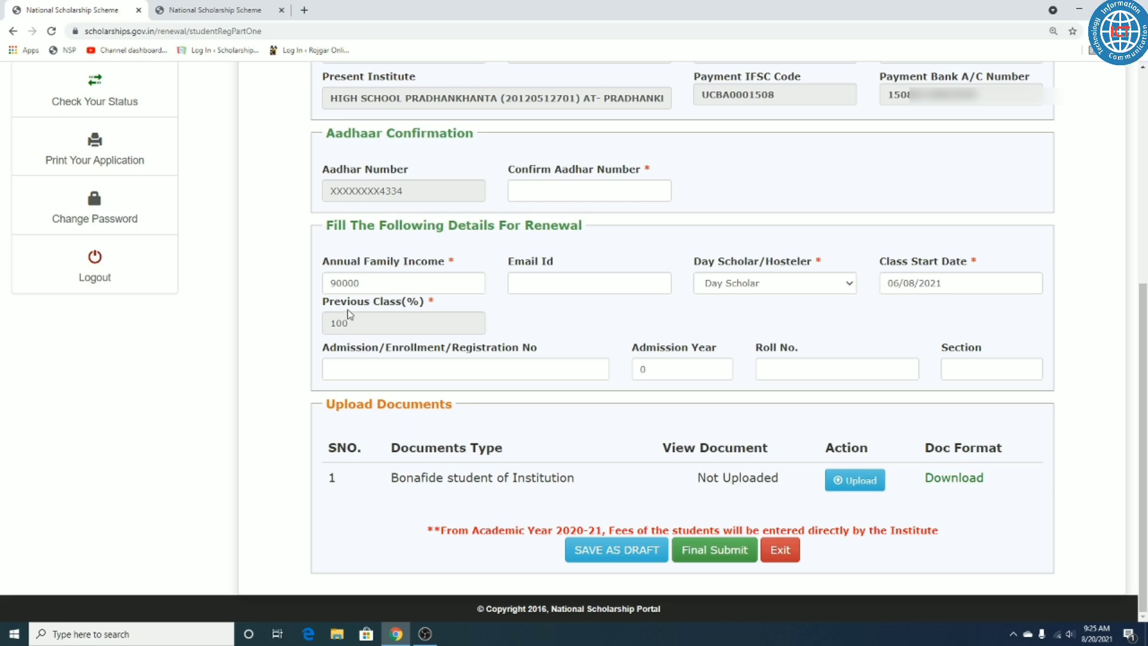
left_click_drag(350, 308, 414, 303)
left_click(417, 304)
left_click_drag(322, 347, 355, 353)
left_click(323, 353)
left_click(325, 366)
triple_click(357, 350)
left_click(422, 354)
double_click(422, 352)
triple_click(489, 350)
left_click(566, 342)
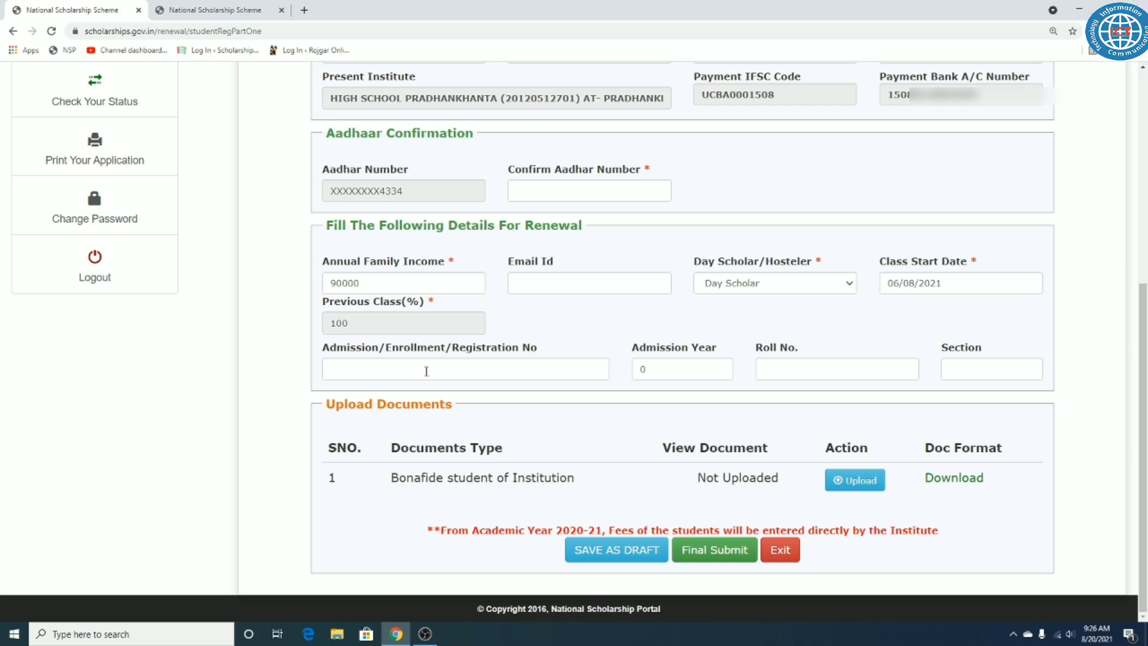
left_click_drag(351, 351, 501, 366)
left_click(501, 366)
left_click(609, 347)
left_click_drag(634, 352, 799, 352)
left_click(671, 371)
left_click_drag(961, 351, 983, 351)
left_click(744, 354)
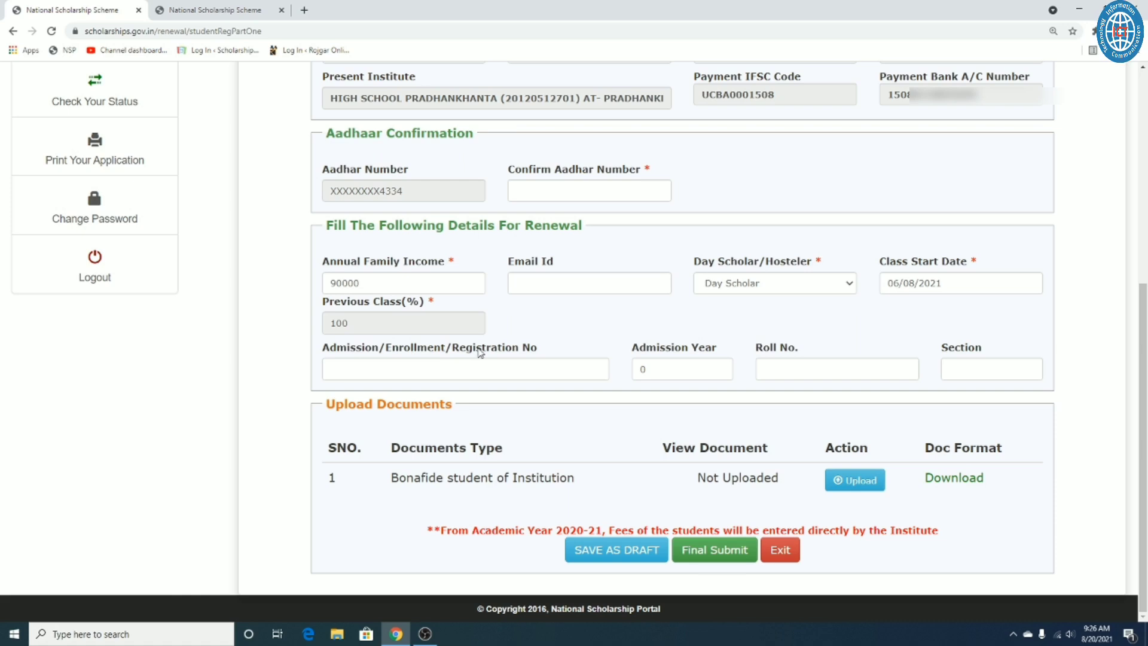
left_click_drag(452, 349, 534, 354)
left_click(550, 352)
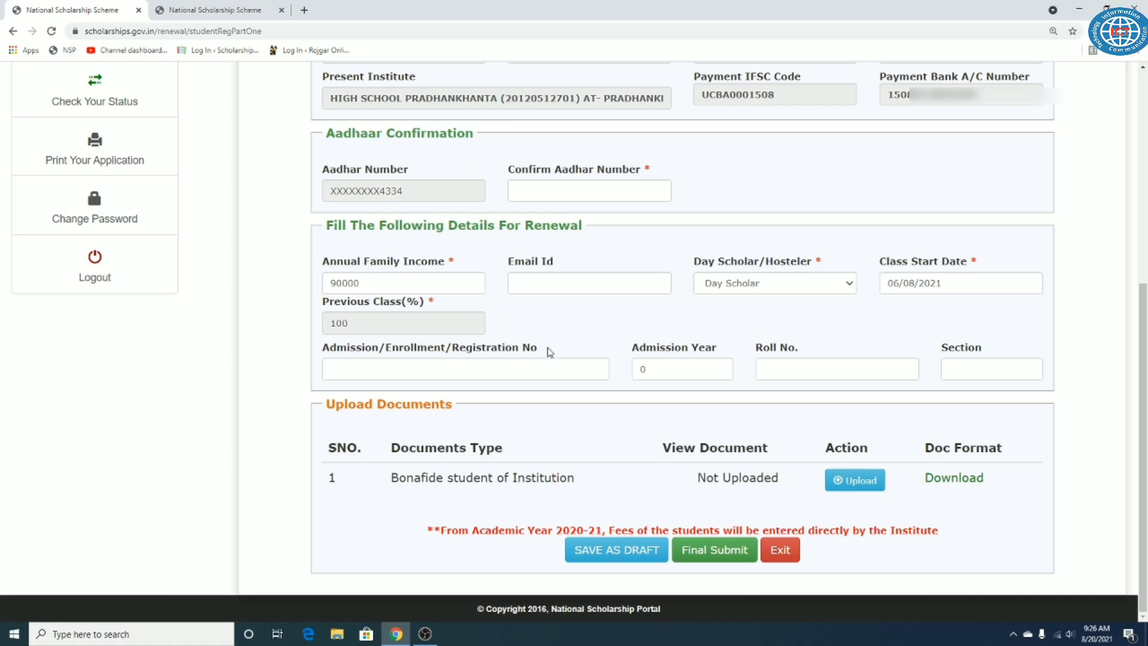
left_click(520, 369)
left_click(562, 345)
left_click(531, 370)
left_click(691, 371)
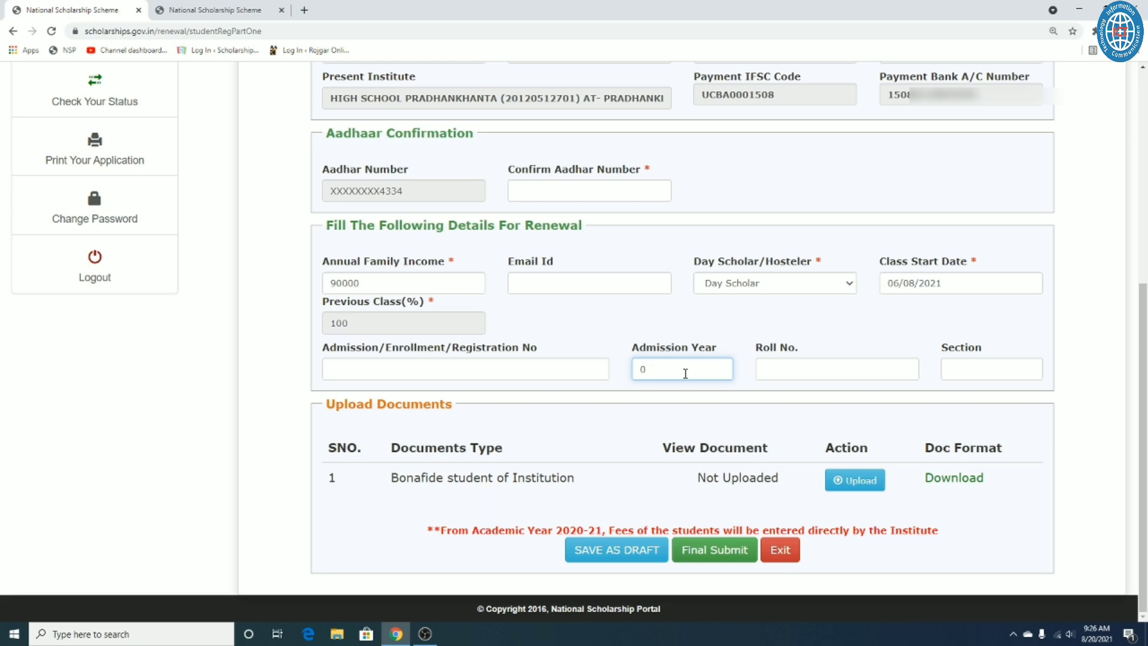
left_click(801, 373)
left_click(978, 368)
left_click(913, 339)
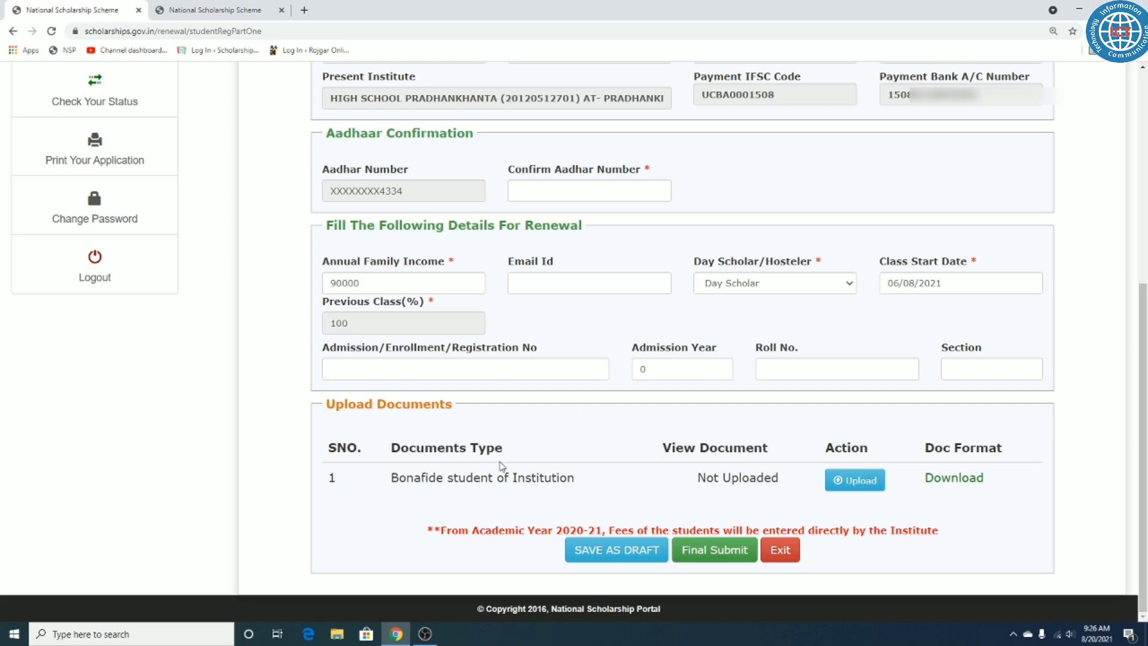
left_click_drag(392, 477, 576, 477)
left_click(558, 423)
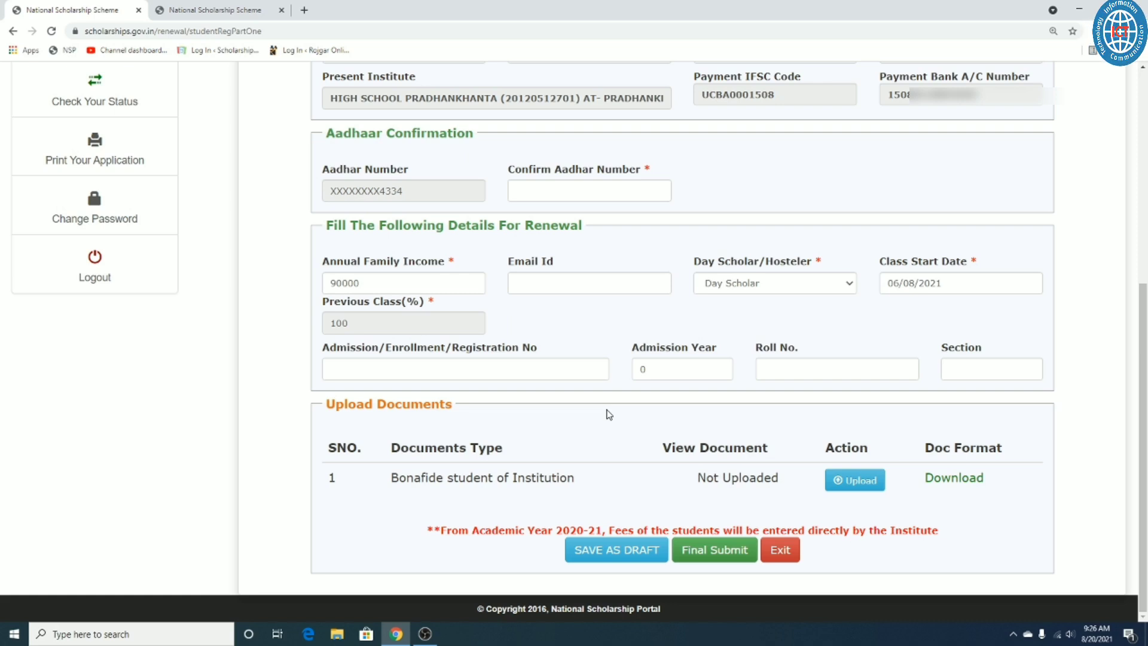
left_click_drag(332, 409, 473, 411)
left_click(388, 405)
left_click_drag(392, 447, 515, 458)
left_click(437, 489)
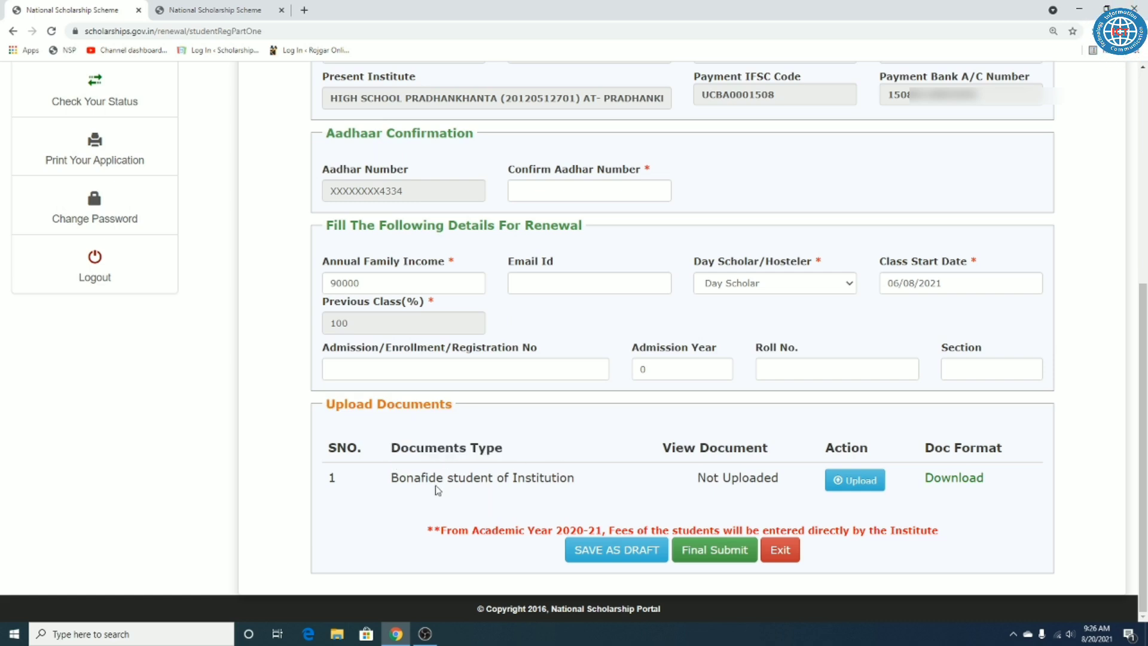
left_click_drag(392, 478, 579, 481)
left_click(698, 478)
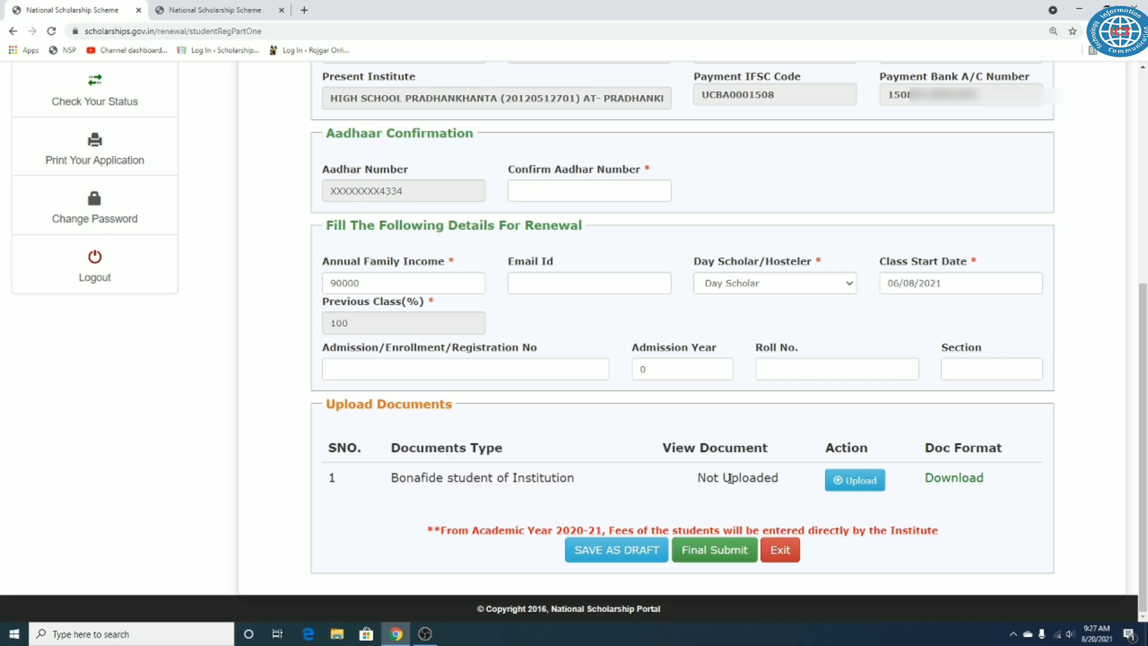
left_click_drag(705, 478, 770, 480)
left_click(819, 444)
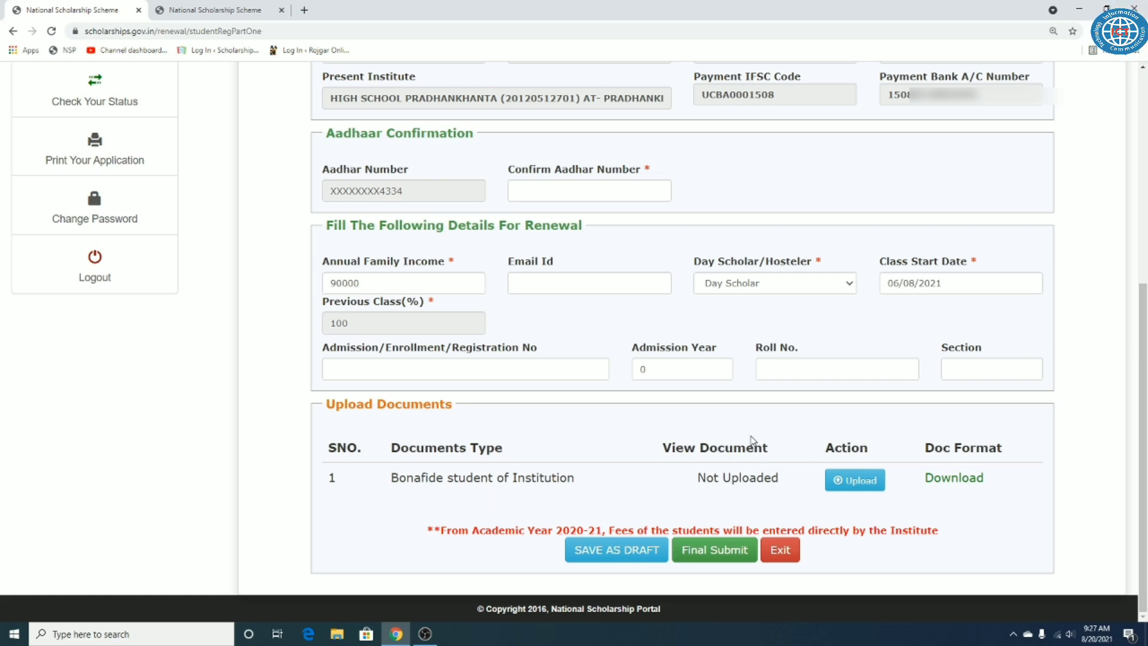
left_click_drag(386, 453, 370, 484)
left_click(622, 440)
left_click(558, 443)
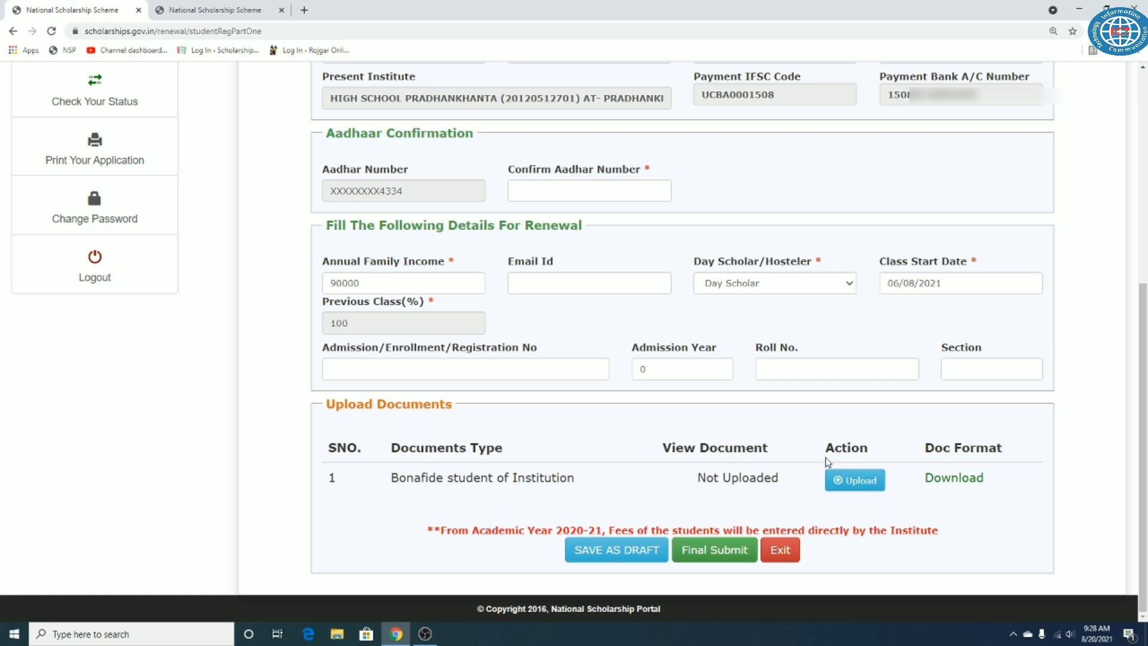
left_click_drag(780, 450, 661, 447)
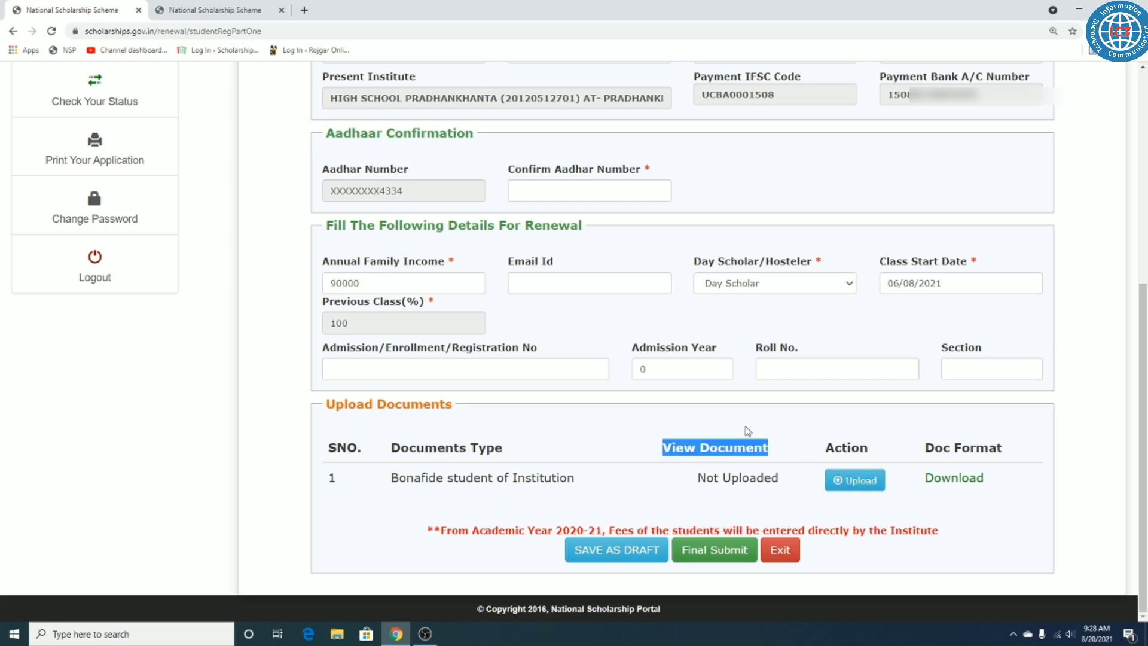
left_click(748, 432)
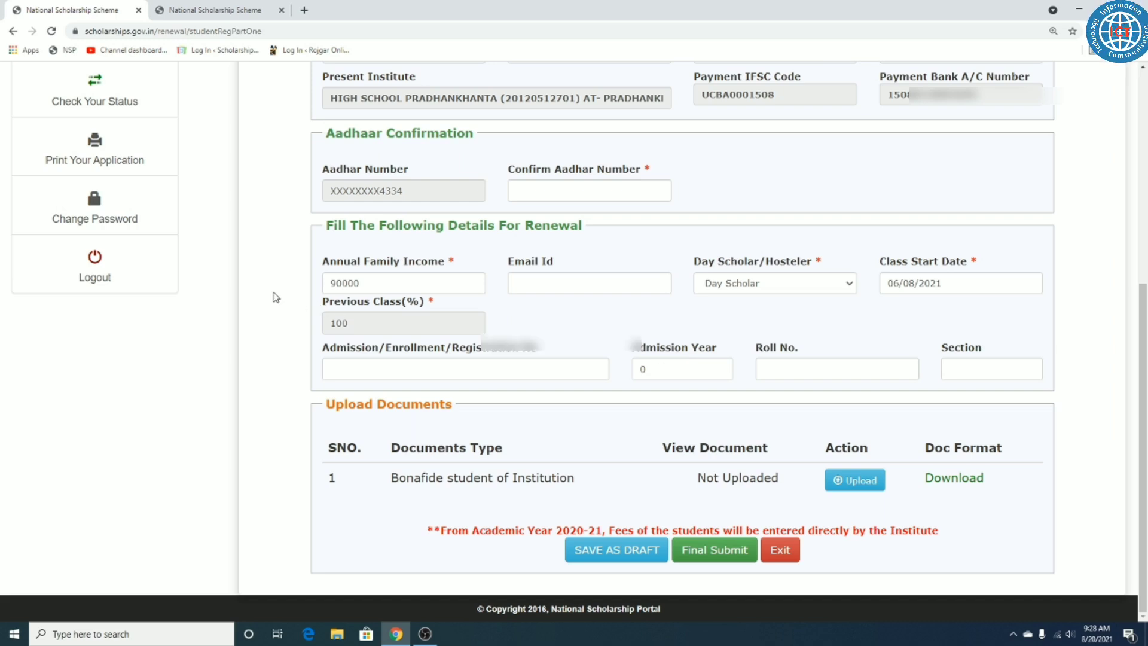
Step: Log out from the sidebar and point out the two heading lines of the login page
left_click(110, 269)
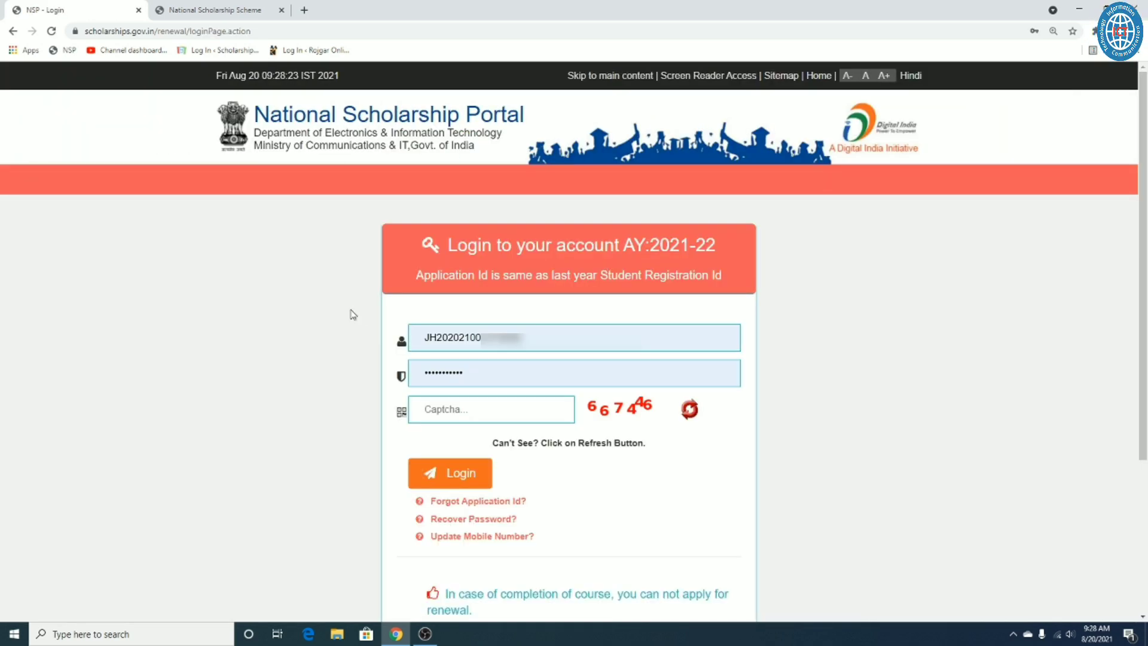
triple_click(566, 252)
left_click(571, 297)
triple_click(572, 275)
left_click(660, 300)
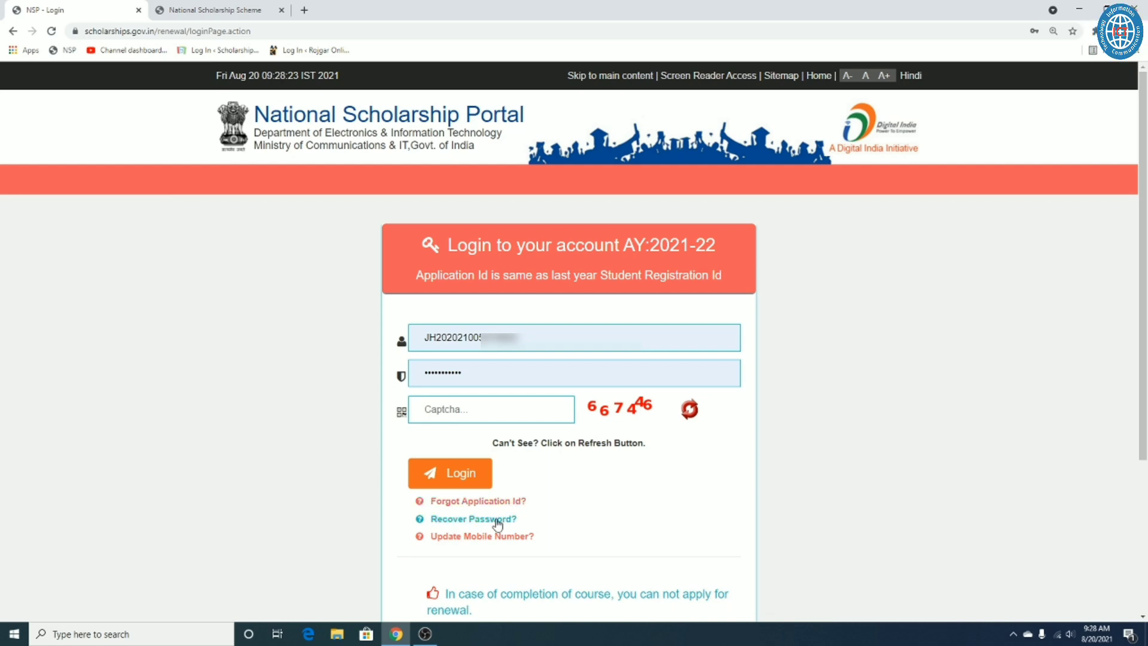
Step: View the Update Applicant Mobile Number page, then go back to the login page
left_click(512, 538)
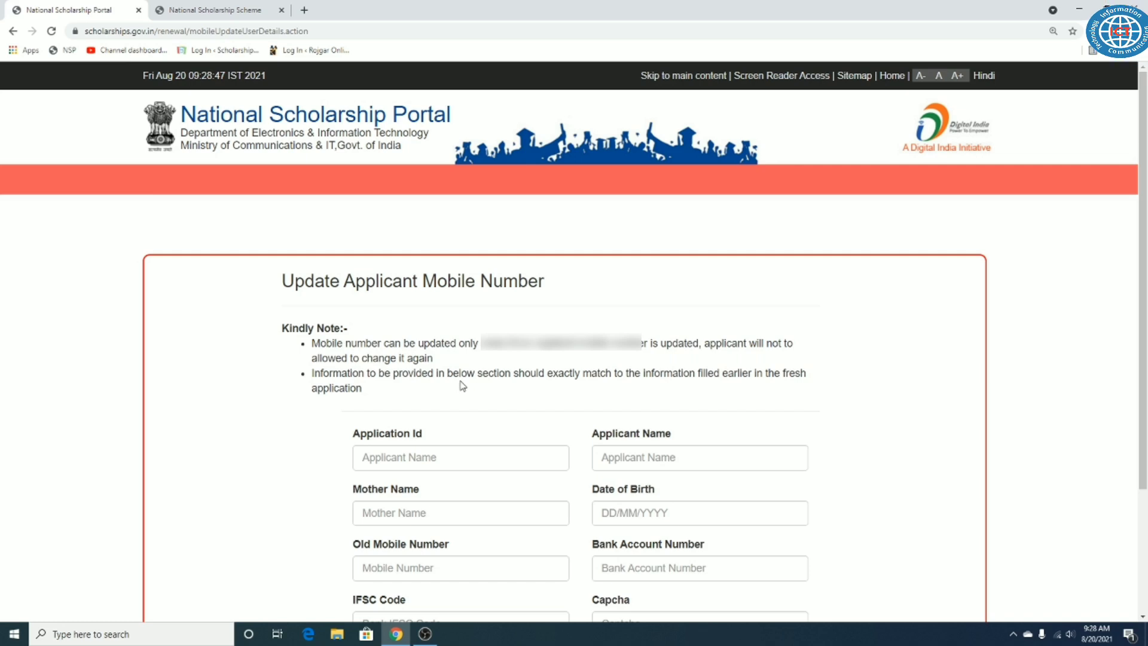
scroll(463, 389, "down", 3)
scroll(442, 299, "up", 2)
triple_click(394, 238)
left_click(509, 301)
scroll(510, 302, "down", 1)
left_click(11, 32)
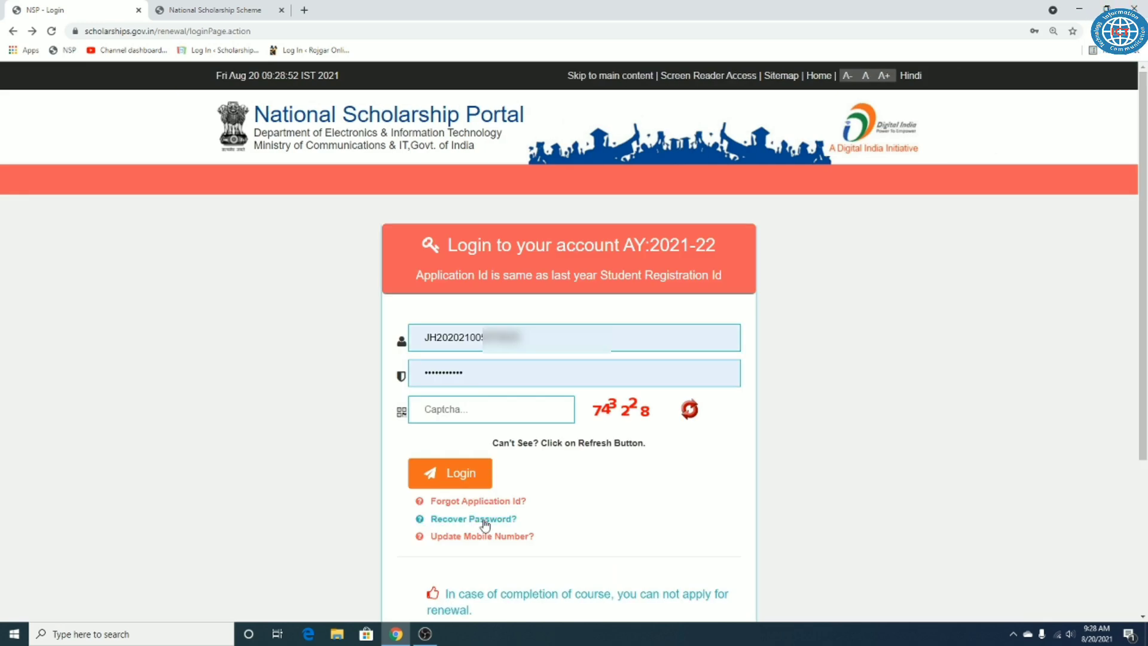
Step: On the Recover Password page, paste the saved application ID and enter the captcha code
left_click(484, 520)
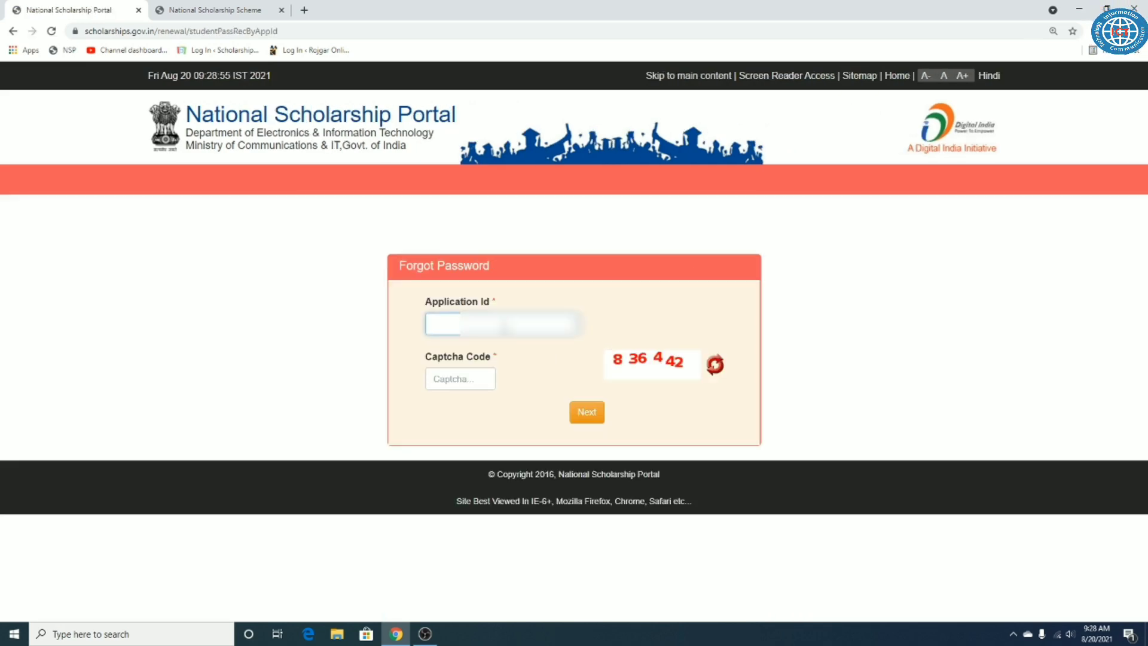
key("ctrl+v")
left_click(473, 376)
type("83")
type("8442")
left_click(665, 399)
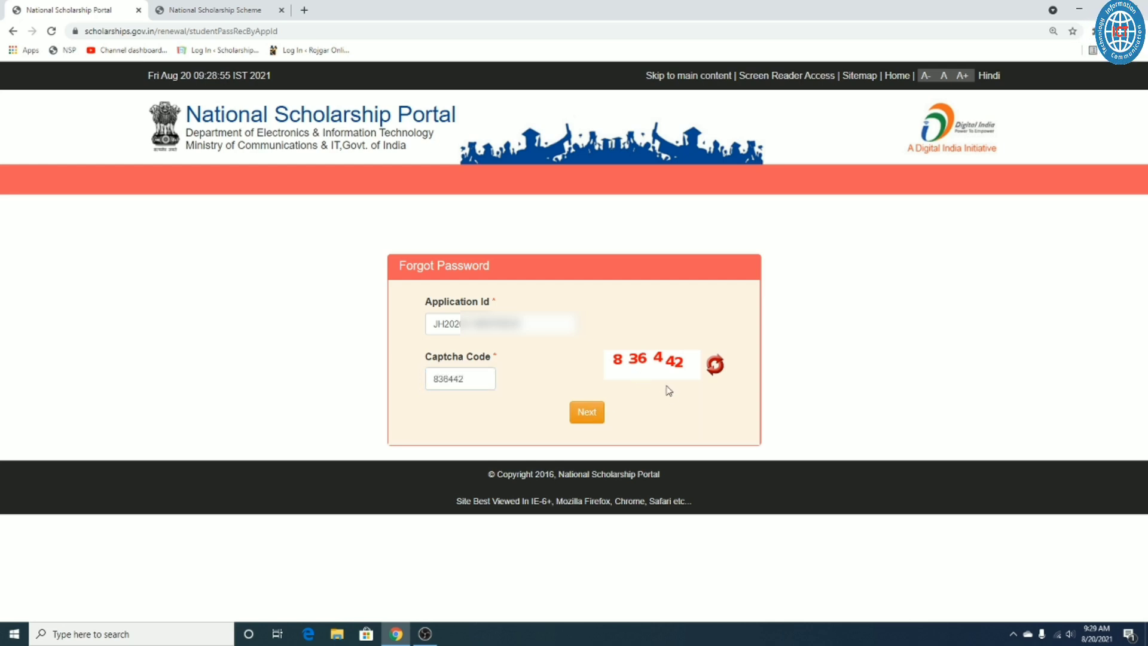
triple_click(271, 160)
left_click(275, 203)
double_click(276, 132)
left_click(264, 170)
left_click(13, 32)
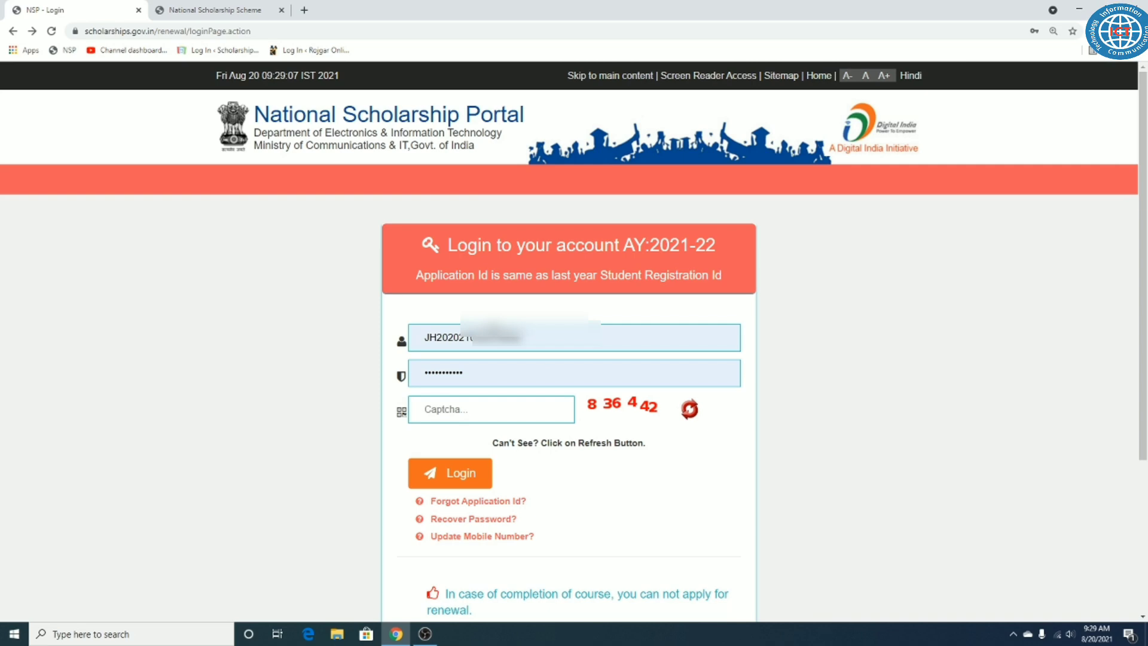
triple_click(566, 255)
left_click(567, 272)
double_click(584, 276)
triple_click(584, 277)
triple_click(614, 249)
left_click(625, 264)
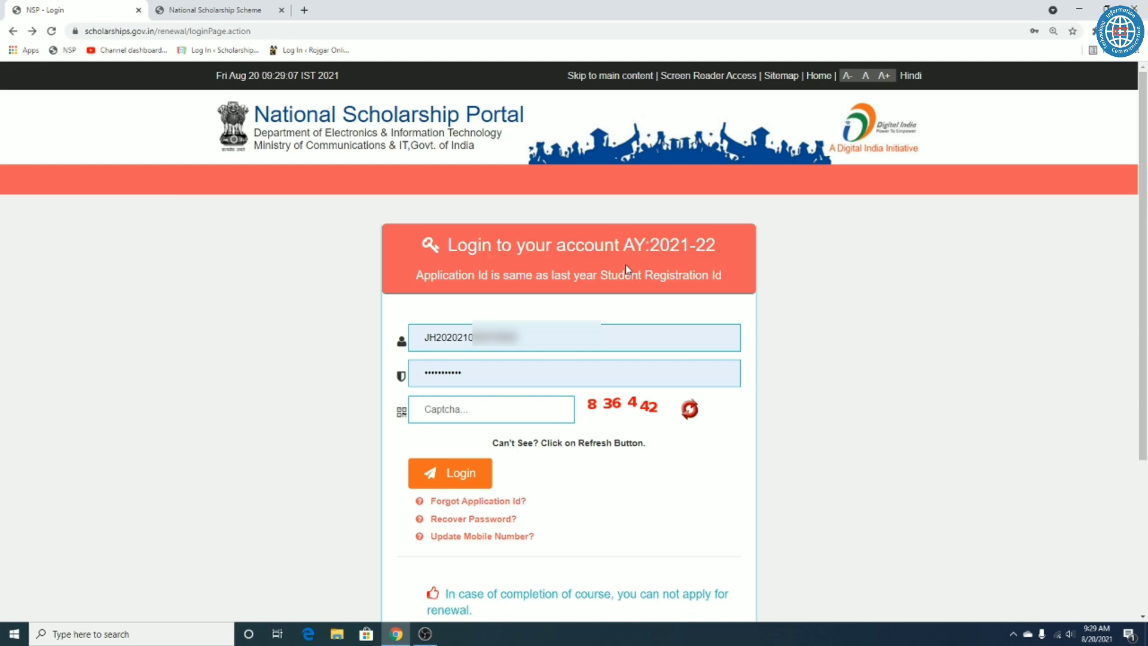
triple_click(623, 272)
left_click(622, 272)
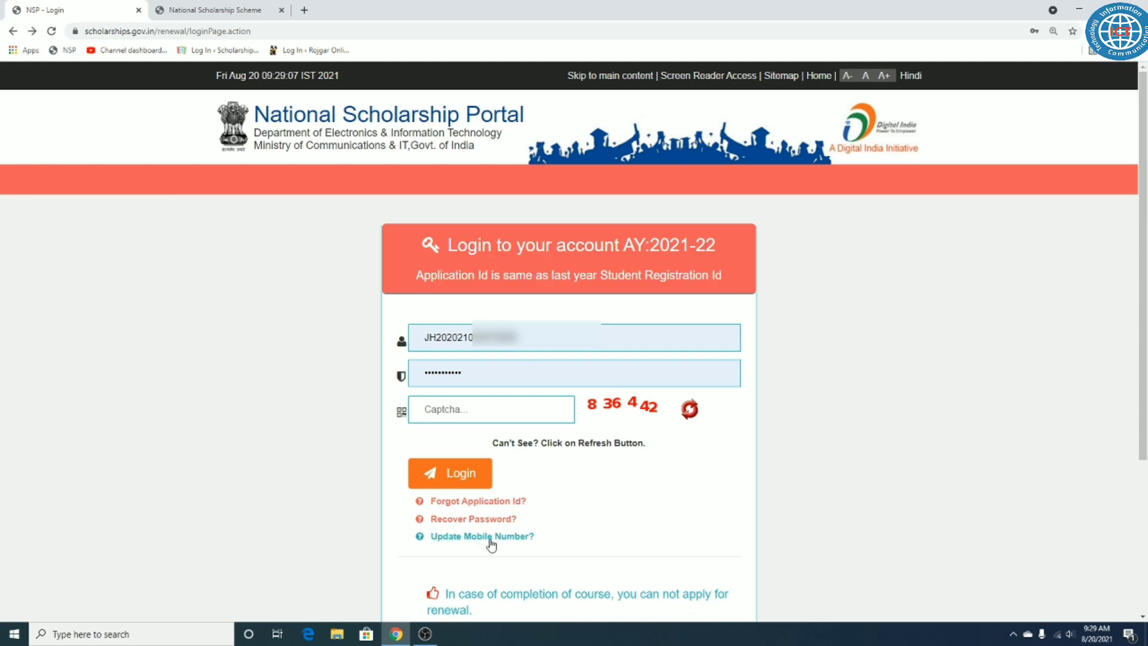
left_click_drag(535, 540, 434, 547)
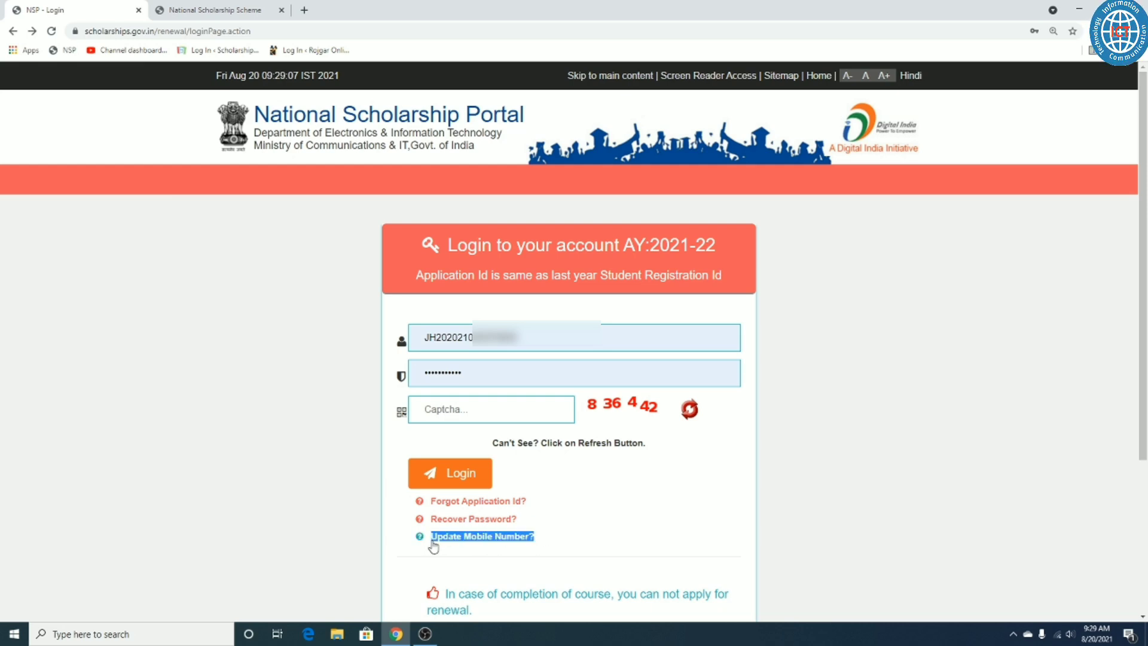
left_click(663, 506)
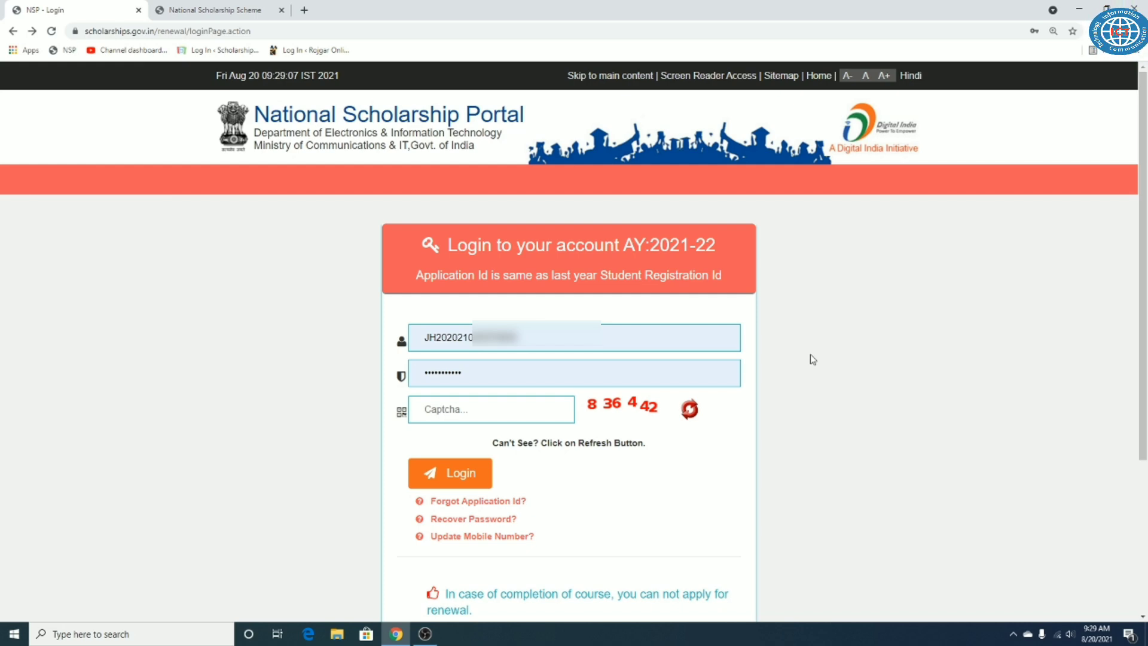
Step: Open the Update Mobile Number form and fill in the saved Application Id
left_click(484, 538)
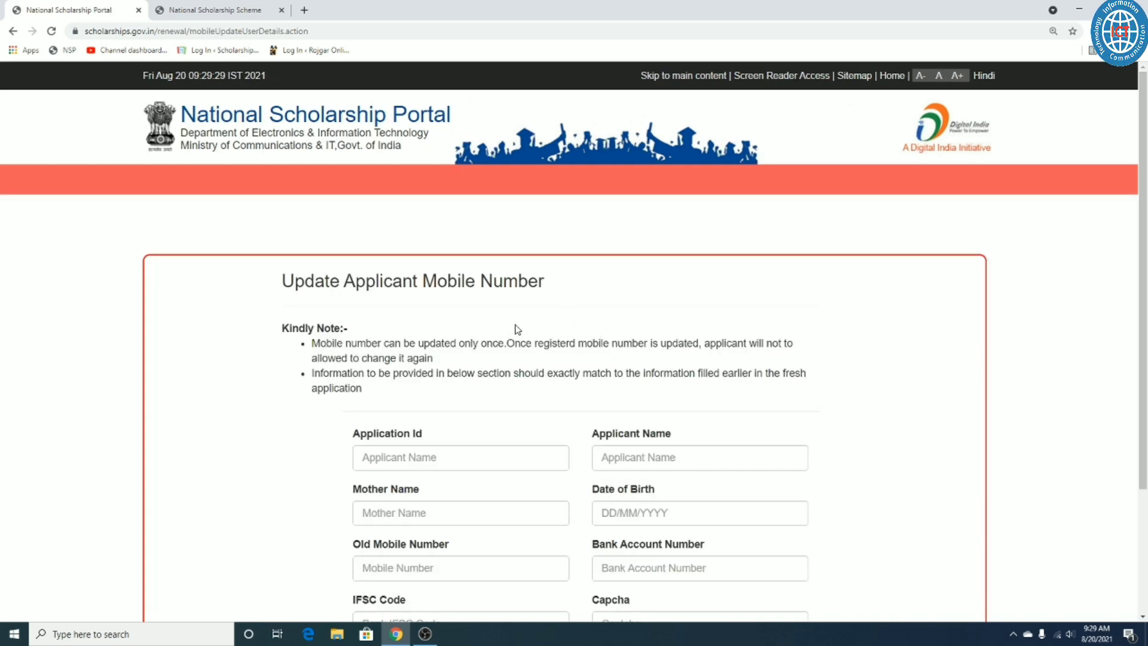
scroll(514, 329, "down", 3)
left_click_drag(351, 269, 471, 269)
left_click(407, 292)
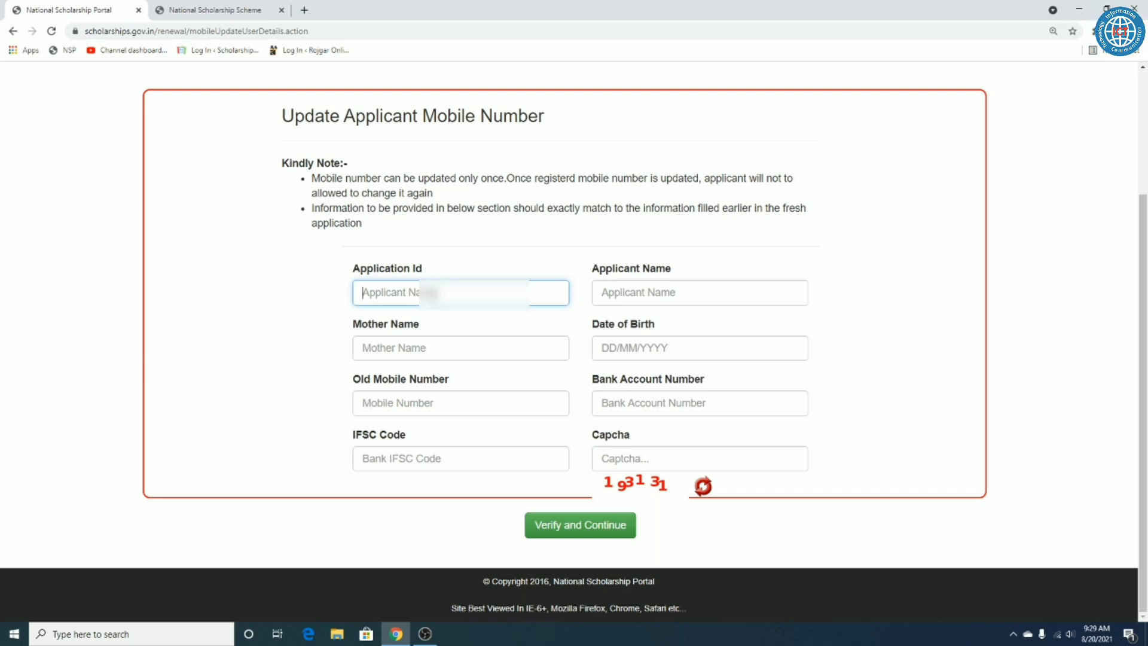
key("ctrl+v")
left_click(505, 254)
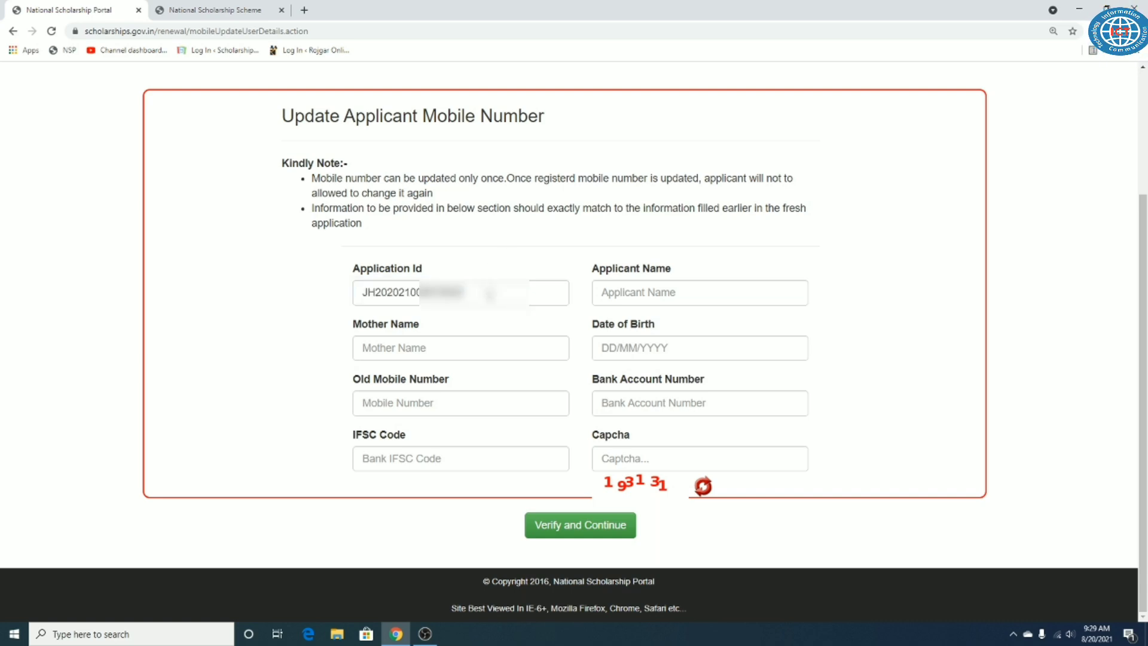
Step: Go over the Applicant Name, Mother Name, Date of Birth and Old Mobile Number fields
left_click_drag(592, 269, 687, 275)
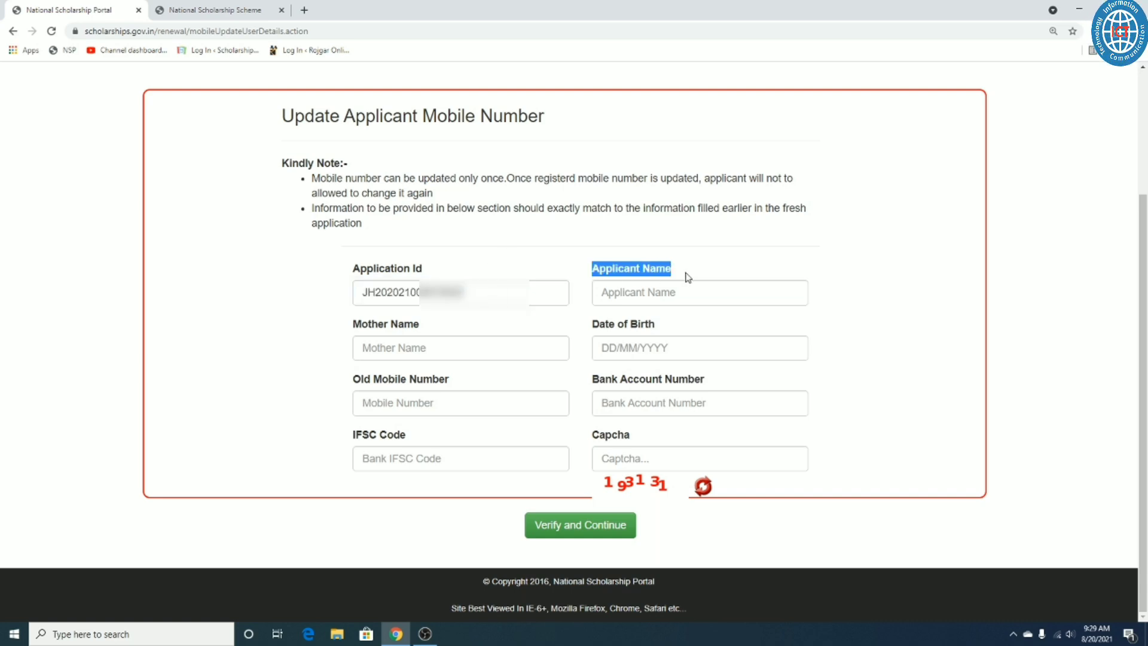
left_click(655, 294)
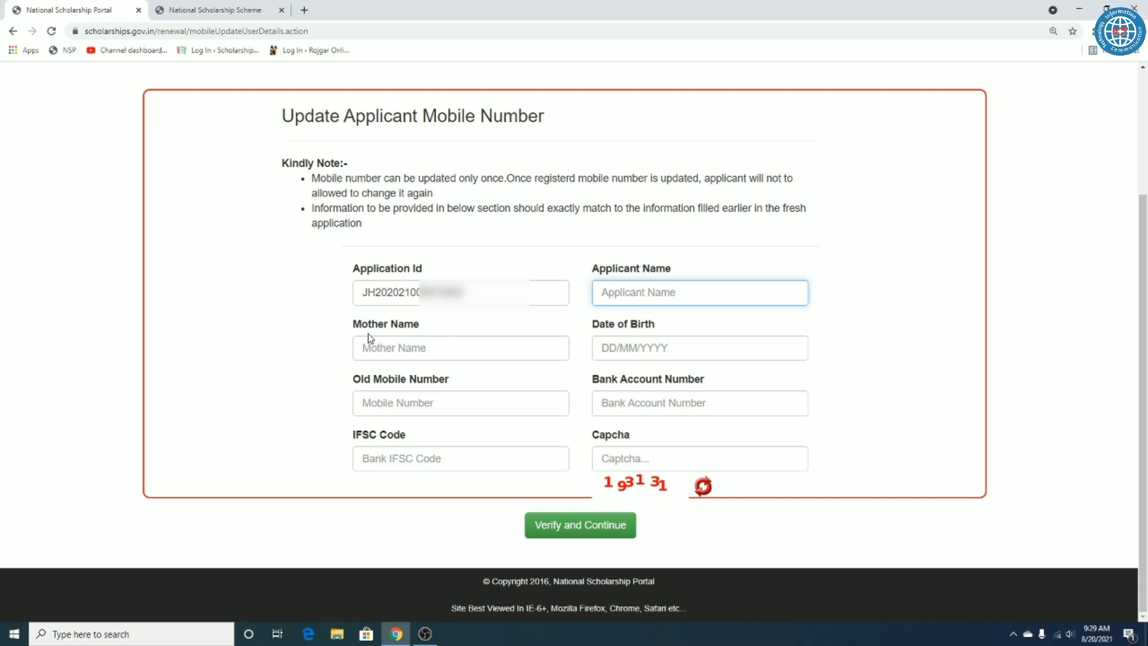
left_click_drag(351, 334, 651, 333)
left_click(424, 345)
left_click(553, 330)
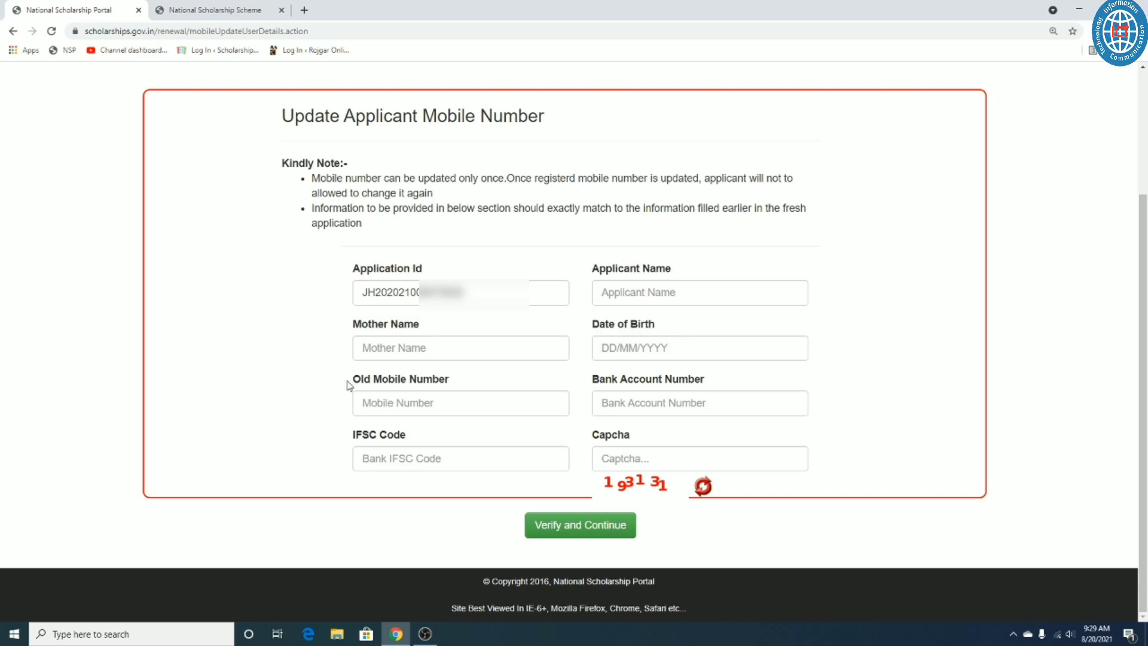
left_click_drag(347, 383, 449, 384)
left_click(507, 384)
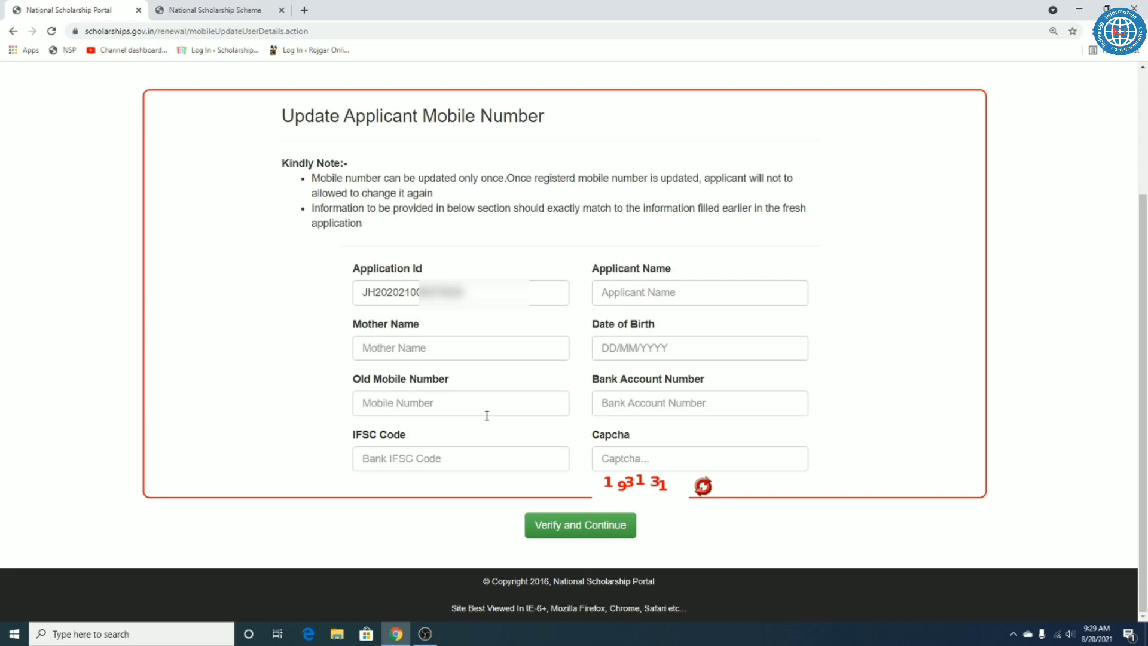
left_click(432, 412)
triple_click(431, 380)
left_click(490, 381)
left_click(430, 406)
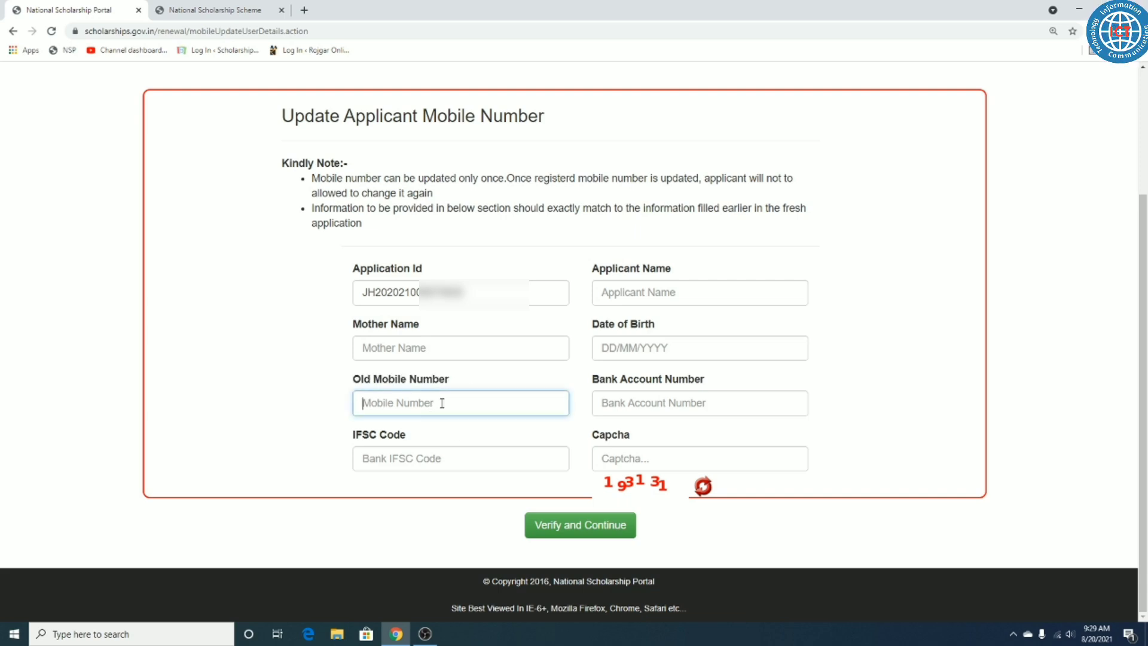
Step: Step through the Bank Account Number, IFSC Code and Captcha fields, leaving them blank
left_click_drag(591, 380, 680, 399)
left_click(680, 401)
left_click(398, 461)
left_click(670, 462)
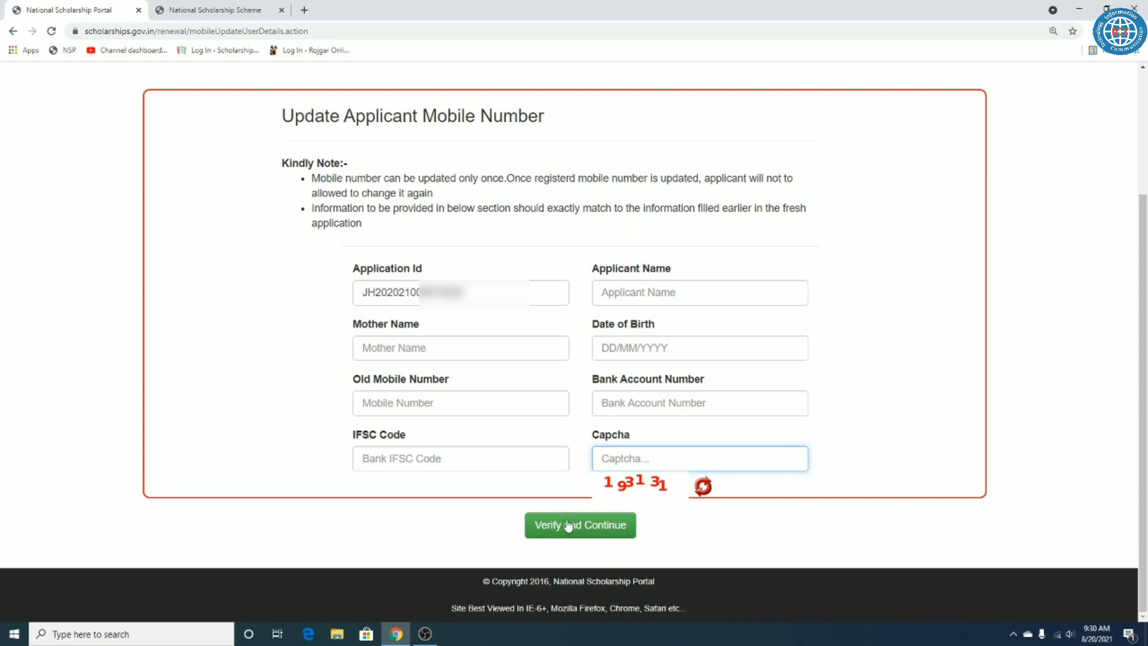
left_click(750, 508)
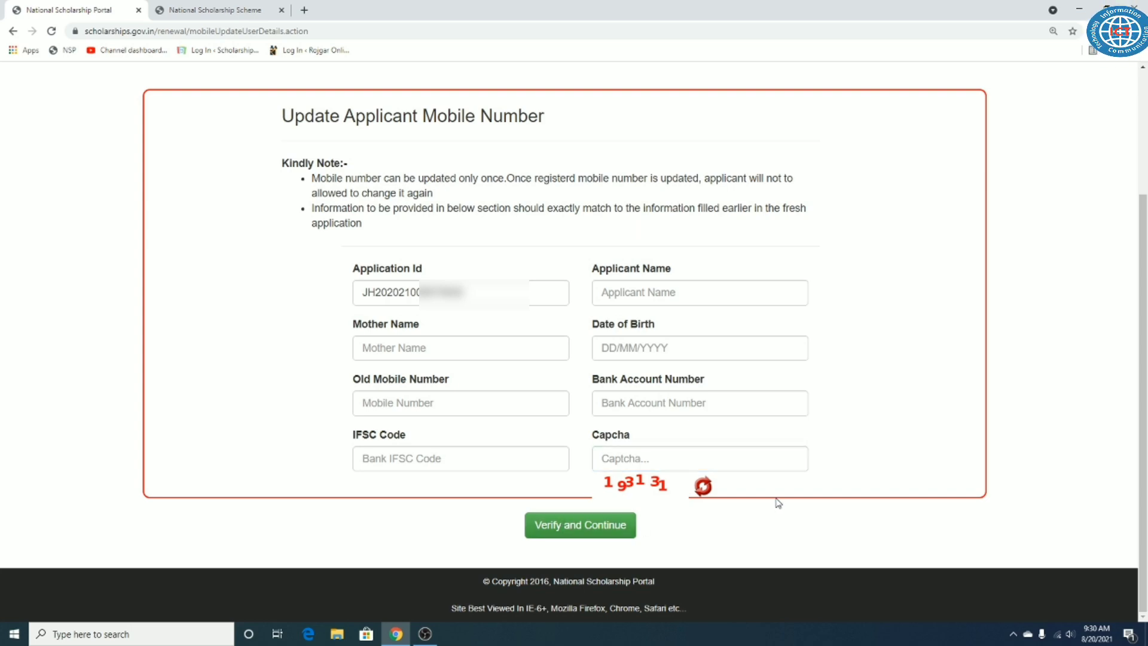
Step: Point out the Old Mobile Number, Bank Account Number, Mother Name and Date of Birth labels again
left_click_drag(353, 379, 487, 383)
left_click(487, 383)
left_click_drag(592, 380, 671, 384)
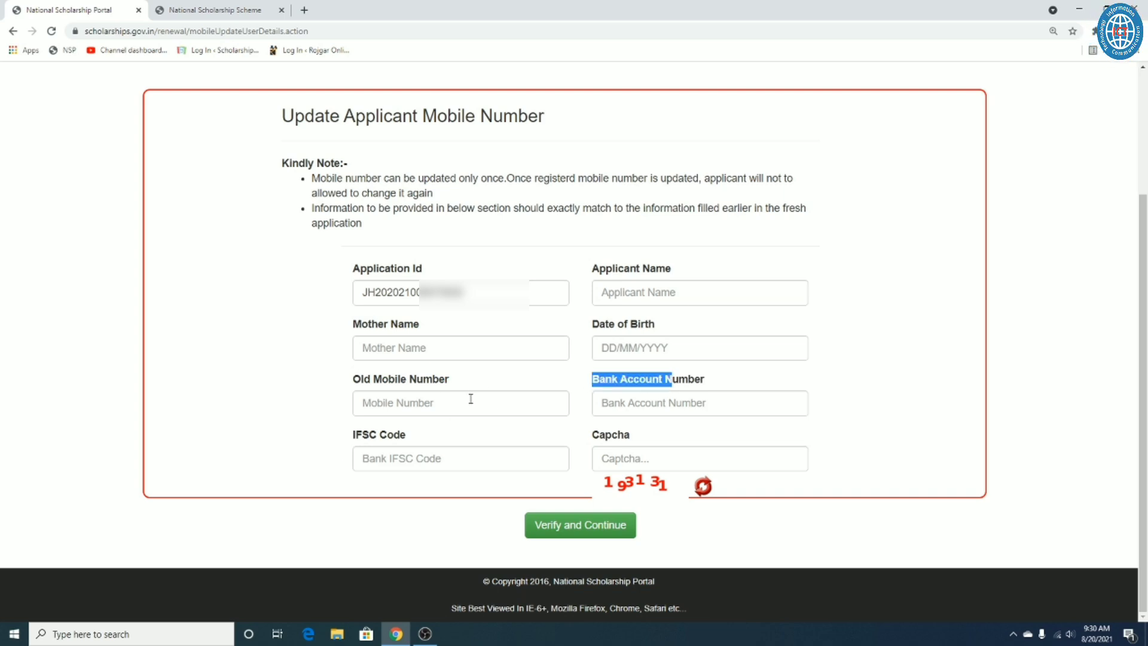
left_click_drag(364, 430, 355, 266)
left_click_drag(352, 323, 404, 325)
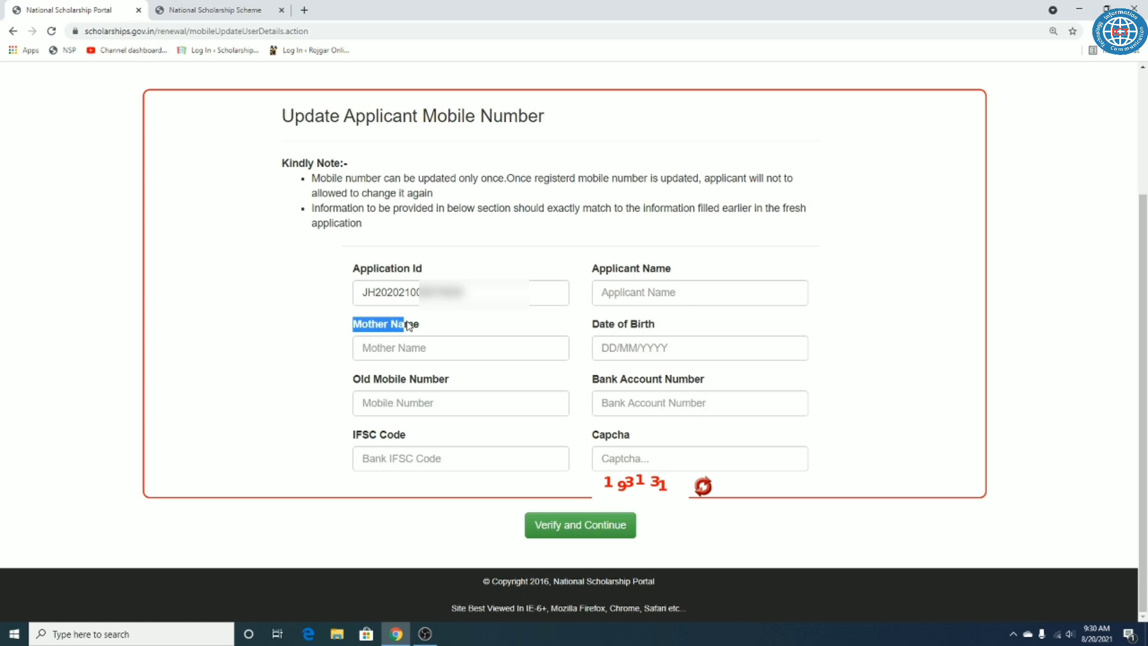
left_click_drag(618, 328, 650, 326)
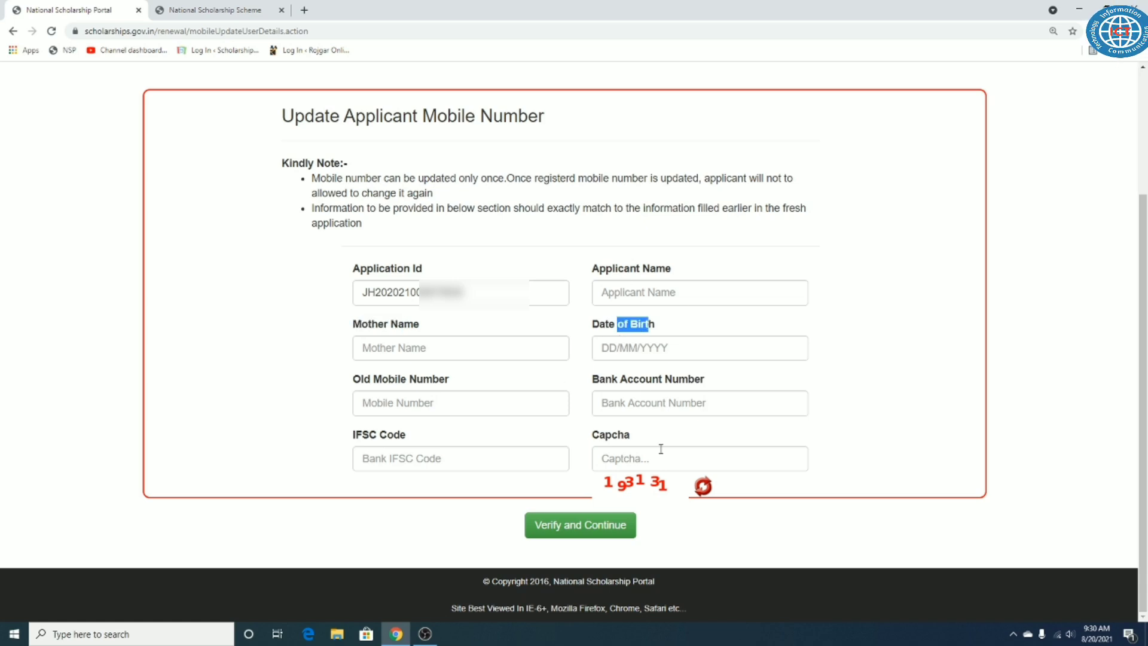
left_click(878, 369)
left_click(460, 402)
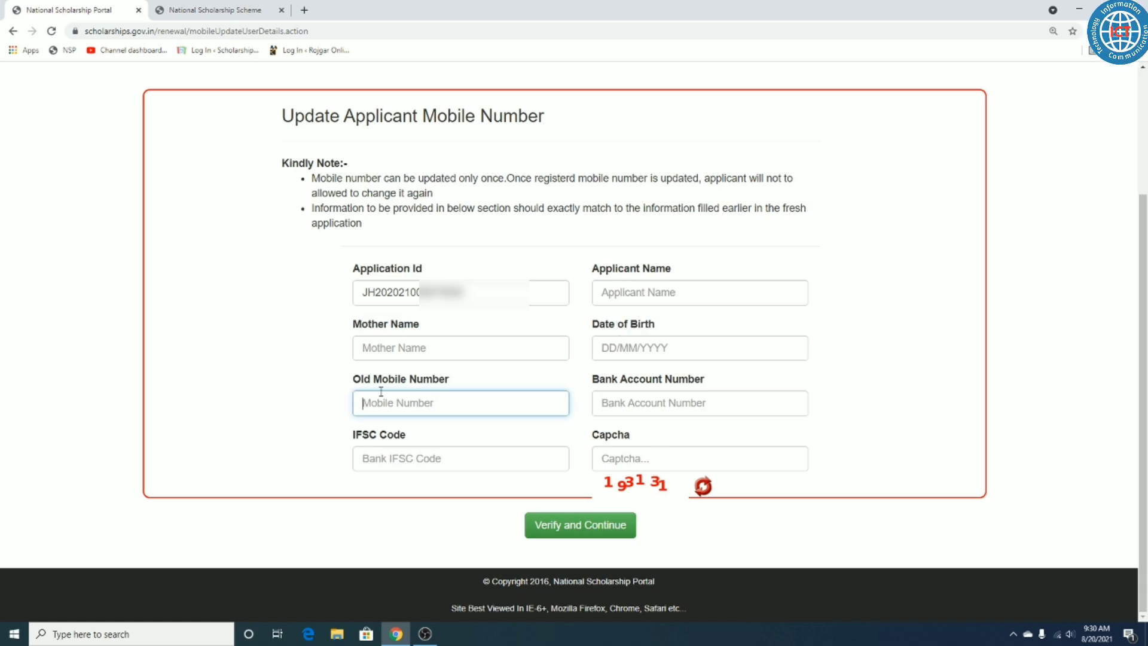
left_click_drag(343, 379, 487, 386)
left_click(488, 387)
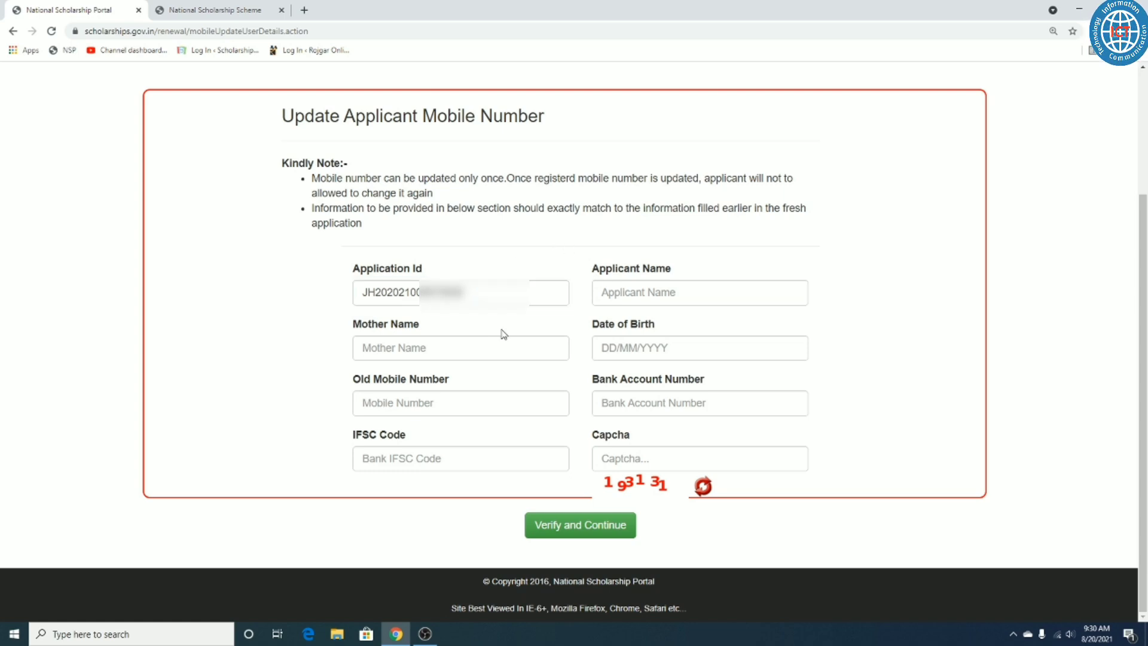
left_click_drag(400, 380, 554, 392)
left_click_drag(626, 383, 687, 381)
left_click_drag(357, 436, 471, 434)
left_click(471, 433)
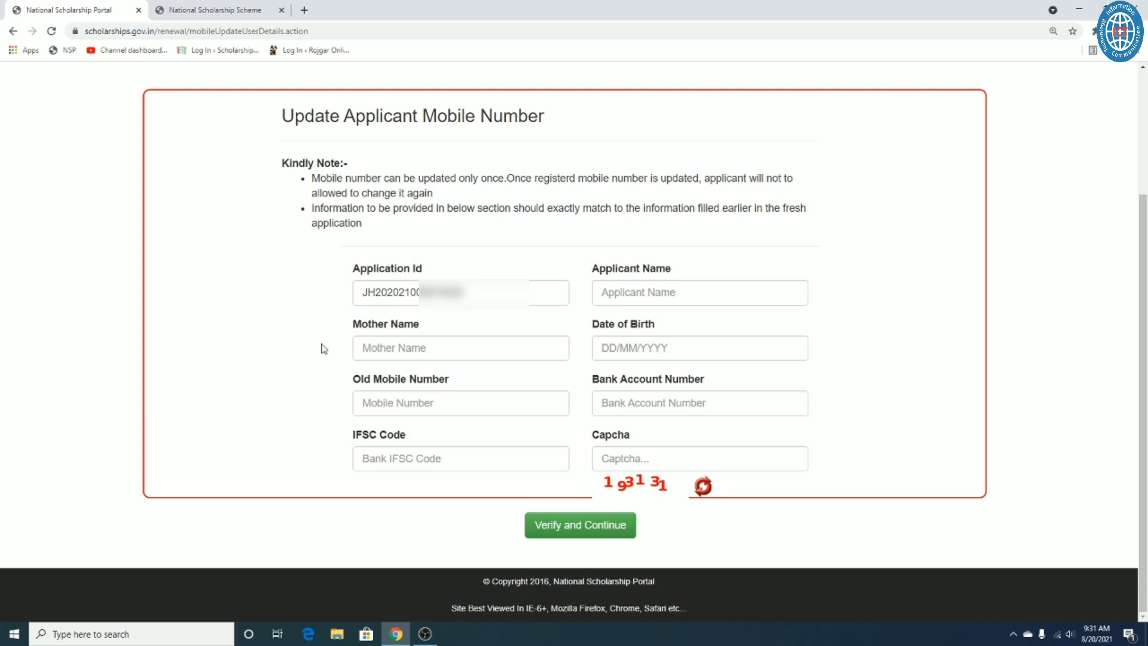
left_click(435, 341)
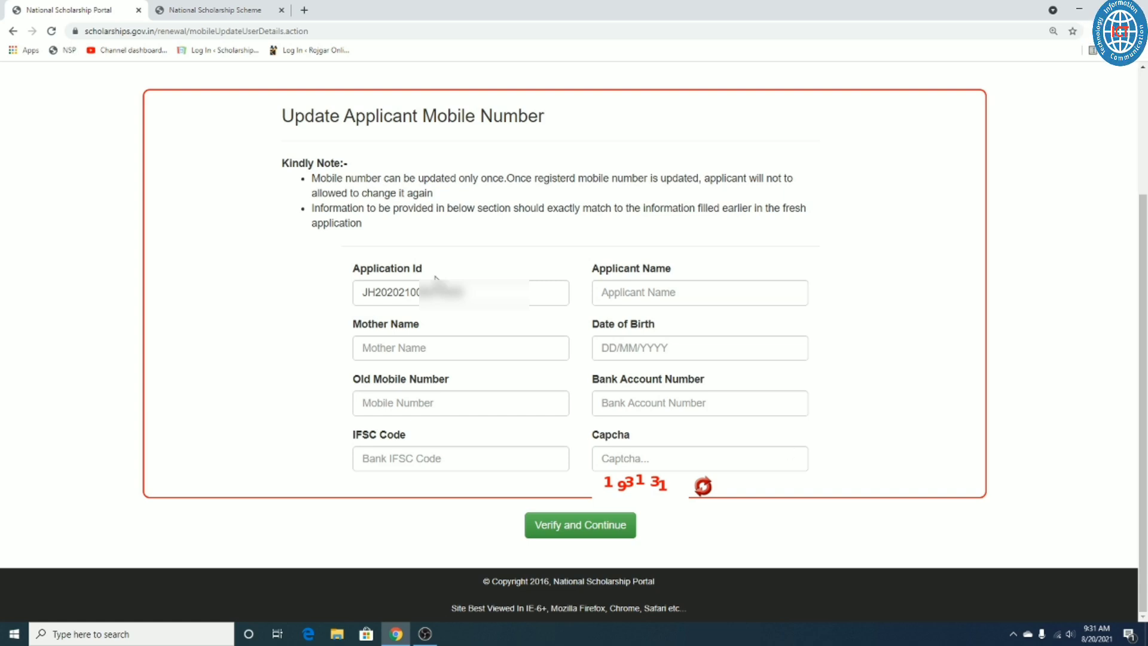
Step: From the NSP home page, go to the Renewal 2021-22 login and open its Forgot Password page
left_click(61, 51)
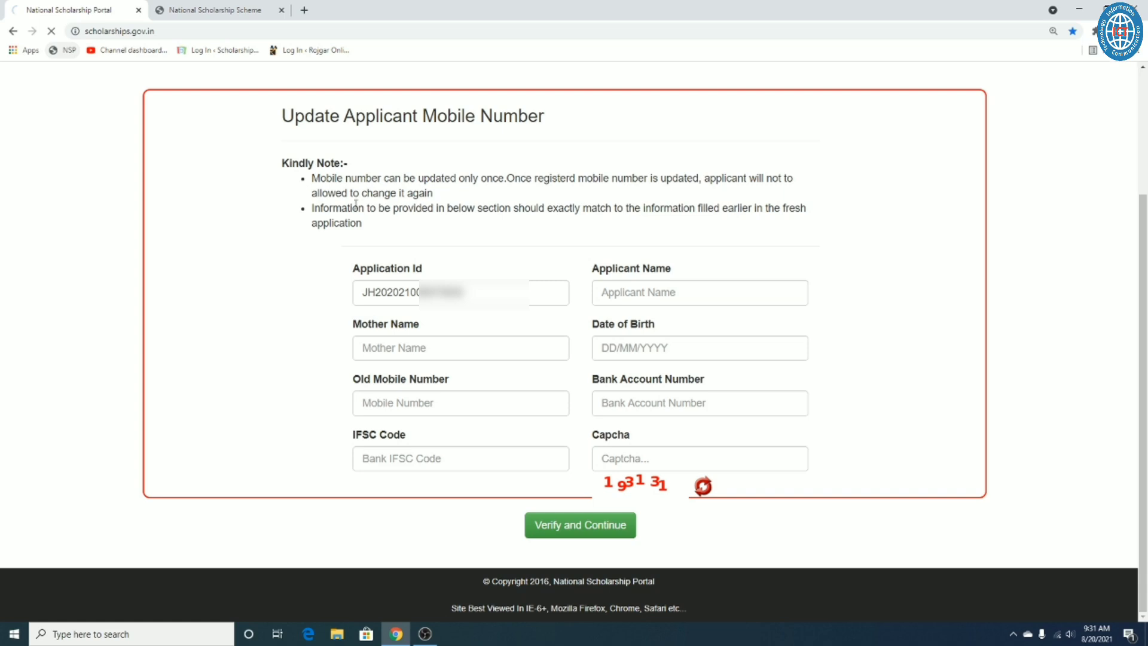
left_click(742, 143)
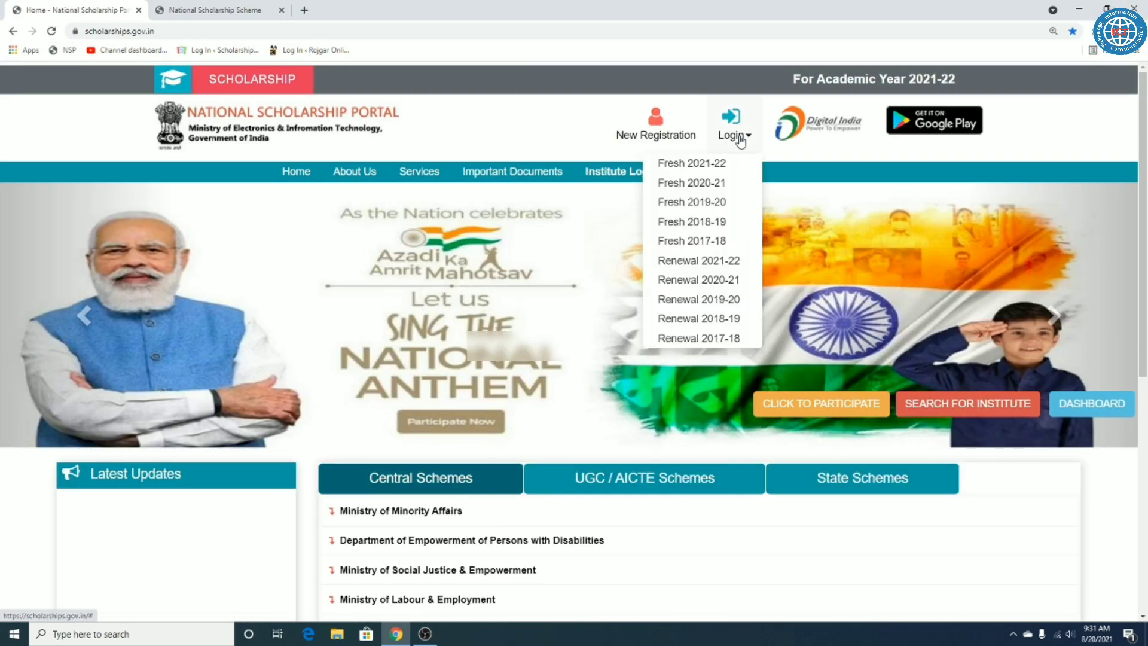
left_click(699, 259)
scroll(584, 328, "down", 2)
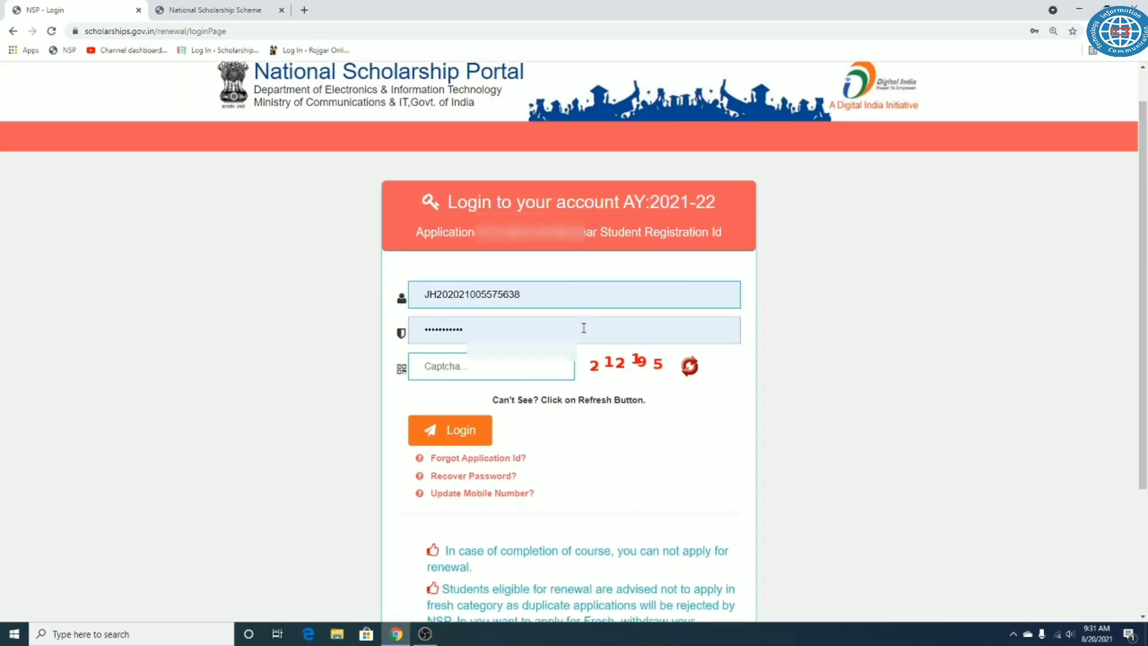
left_click_drag(539, 403, 530, 399)
left_click(502, 400)
Step: Point out the Application Id and Captcha Code fields on the Forgot Password page
left_click(501, 328)
left_click(476, 378)
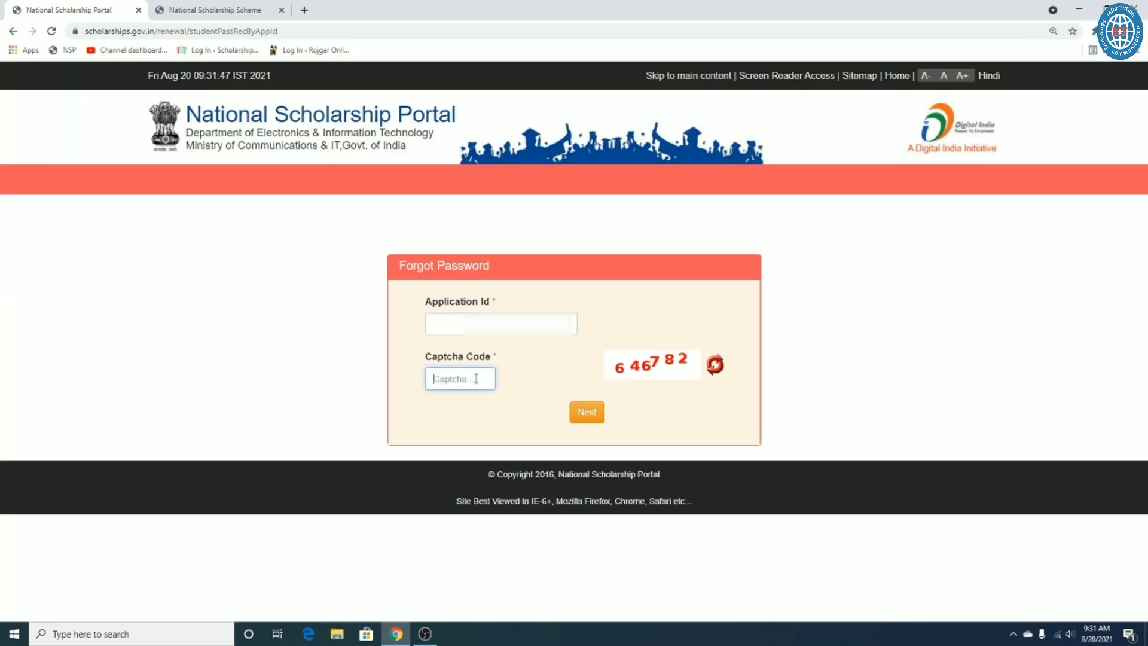
left_click(663, 418)
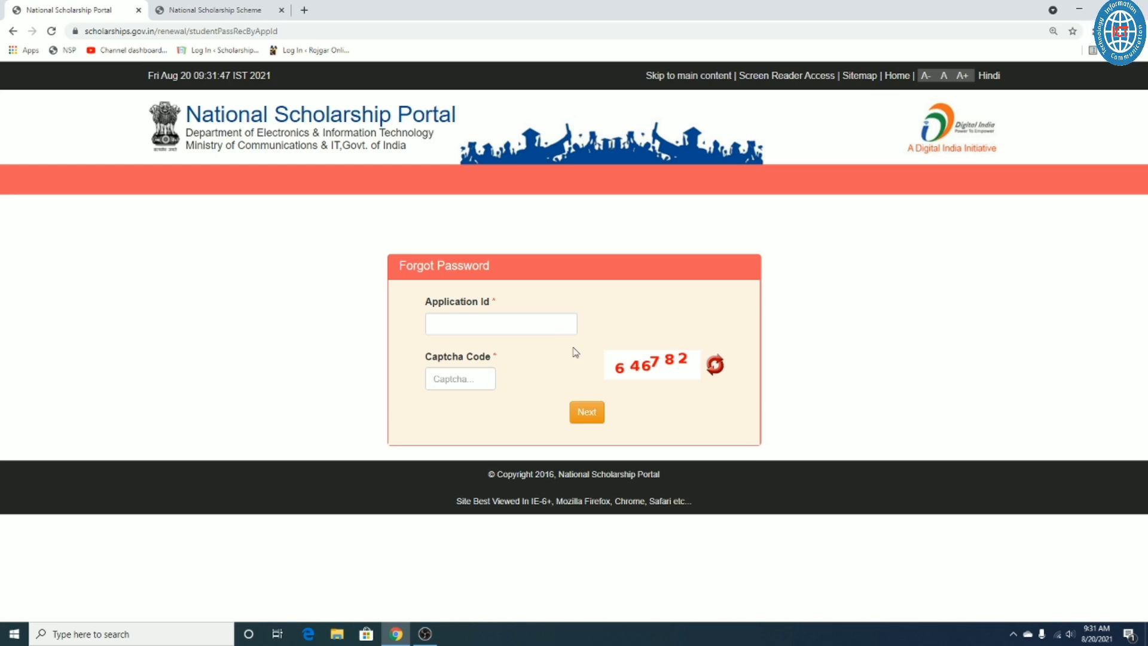
double_click(462, 304)
left_click(505, 302)
triple_click(471, 304)
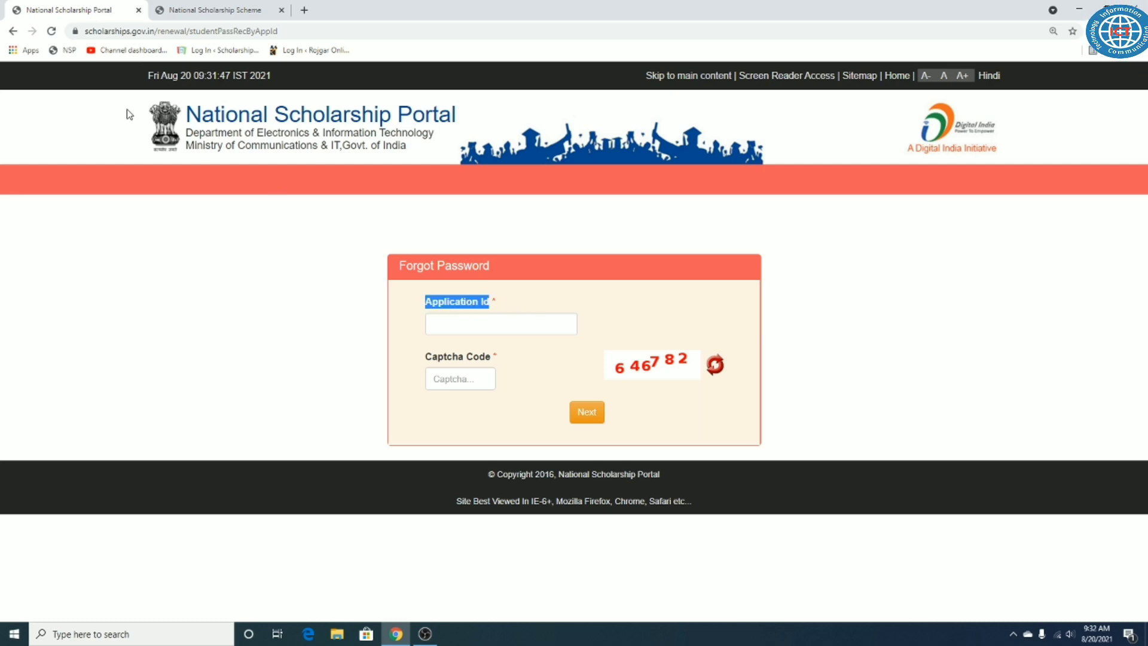
Step: Return to the portal home page, leaving the Login dropdown closed
left_click(63, 51)
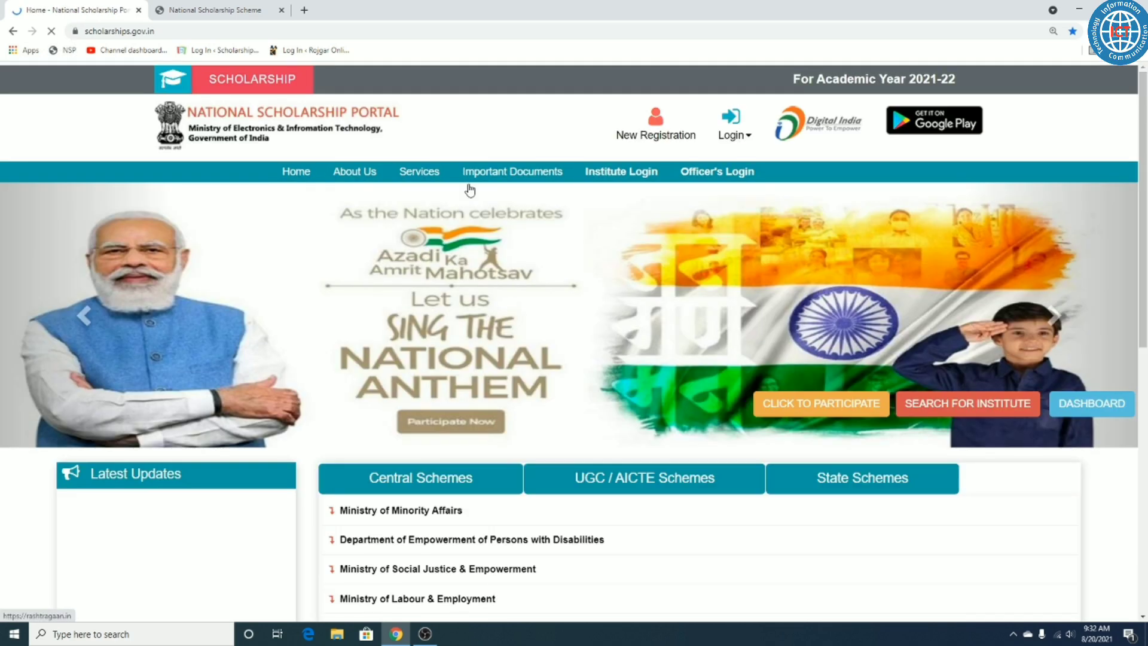
left_click(756, 133)
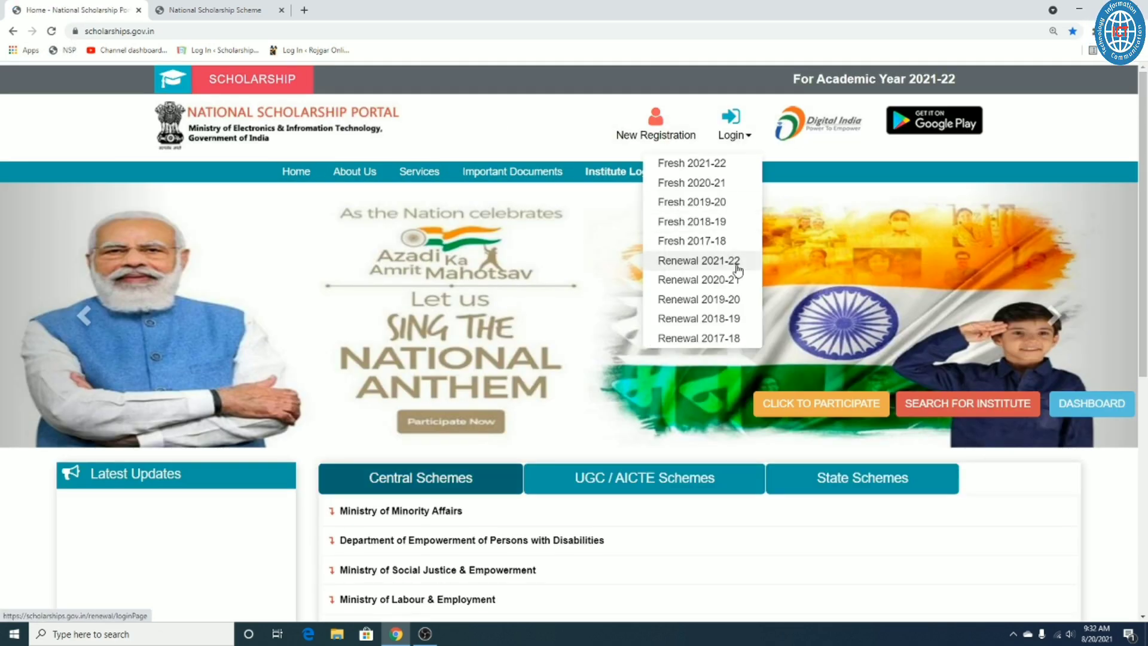
left_click(564, 121)
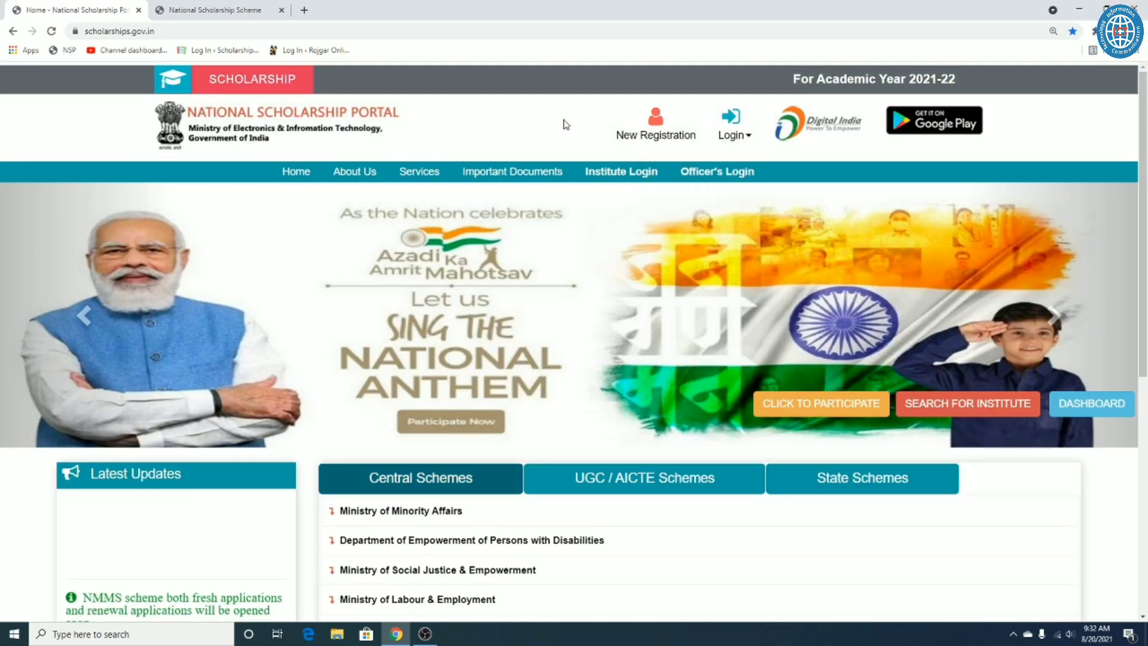